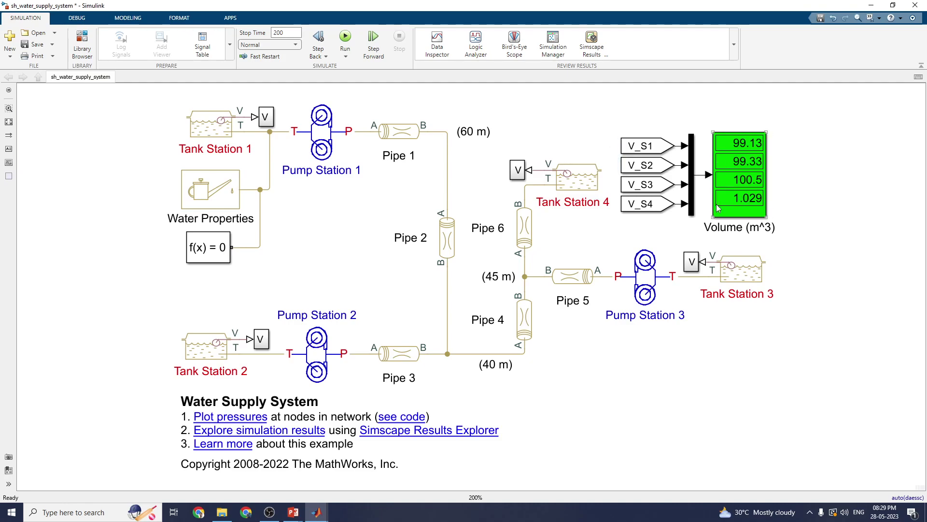
Open sh_water_supply_system_plot1p.m from the 'see code' link, read through it, and return to the model.
click(403, 417)
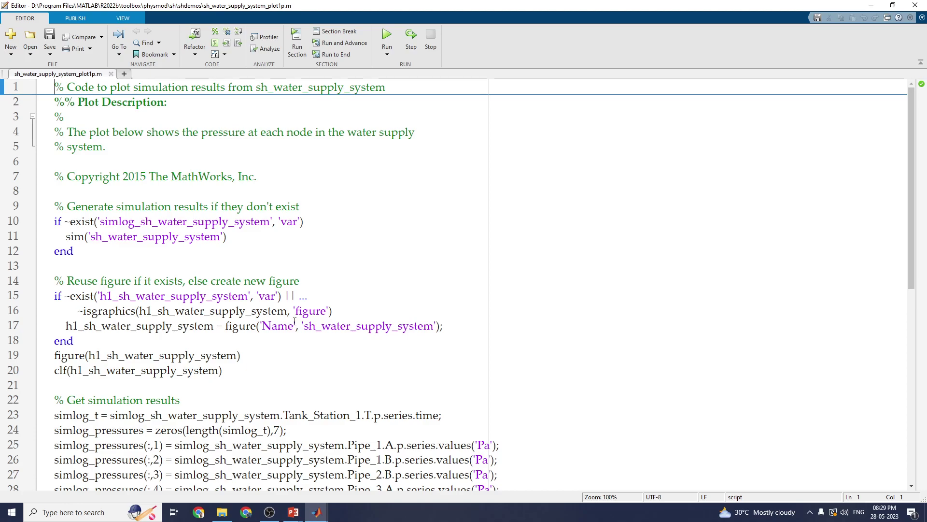
scroll(294, 322, down, 2)
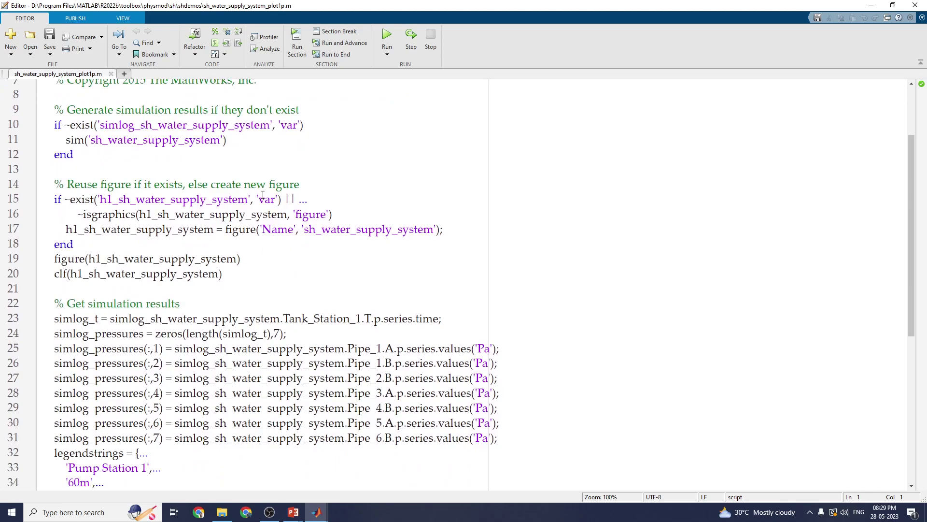
scroll(261, 190, down, 3)
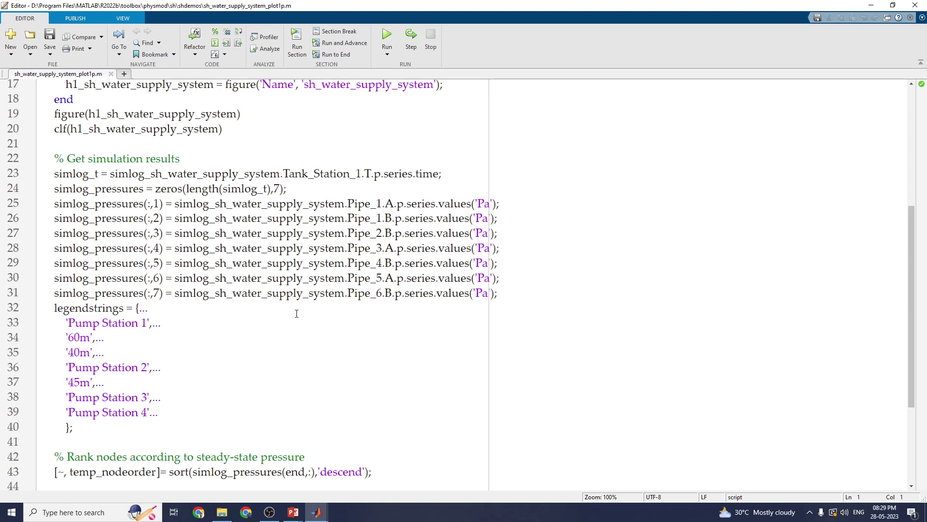
scroll(297, 313, down, 3)
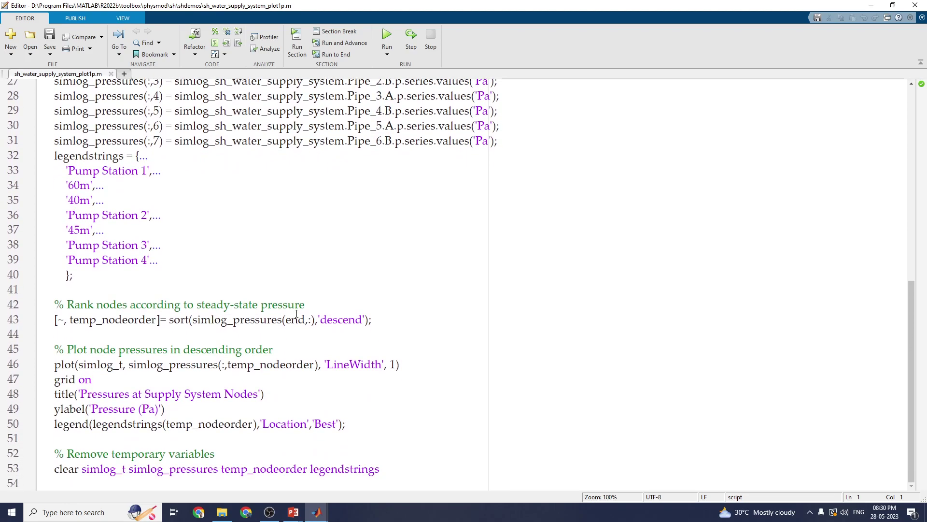
scroll(296, 314, up, 8)
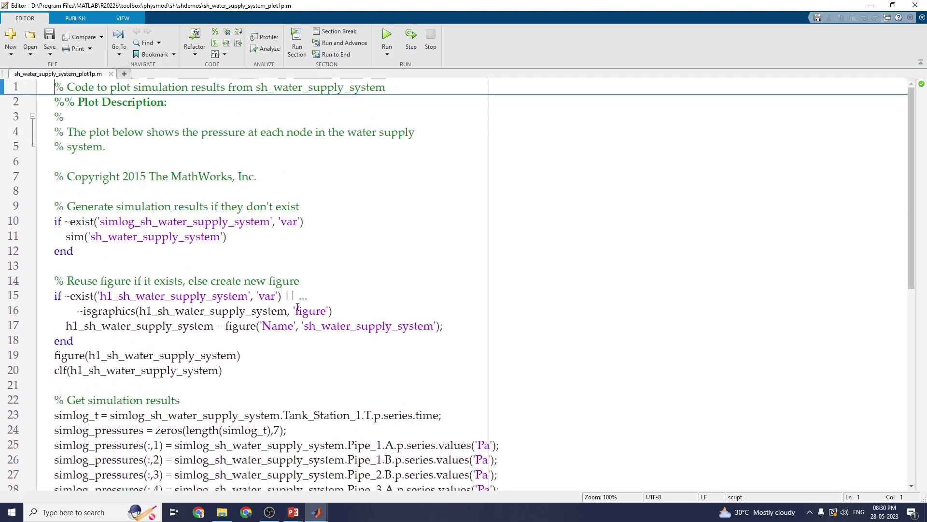
mouse_move(316, 511)
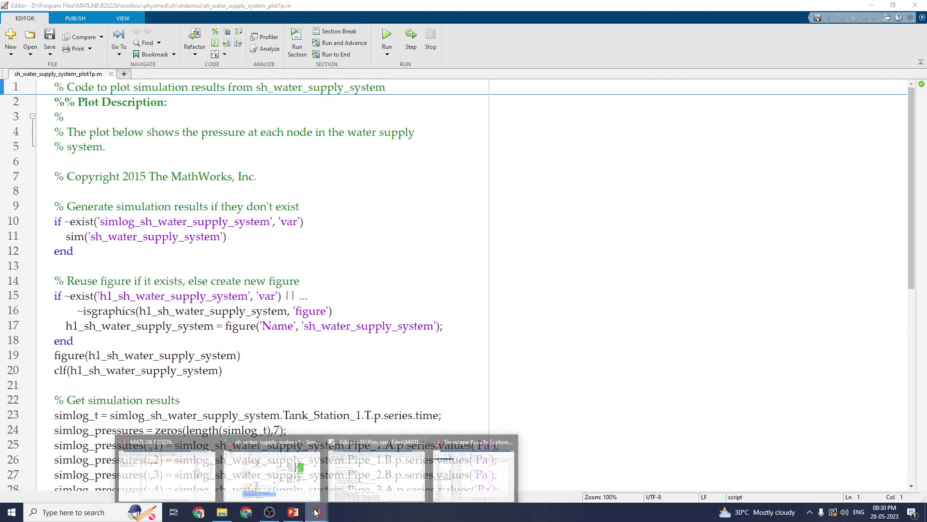
click(272, 471)
Open Tank Station 1's block parameters and move the dialog over the diagram.
click(227, 136)
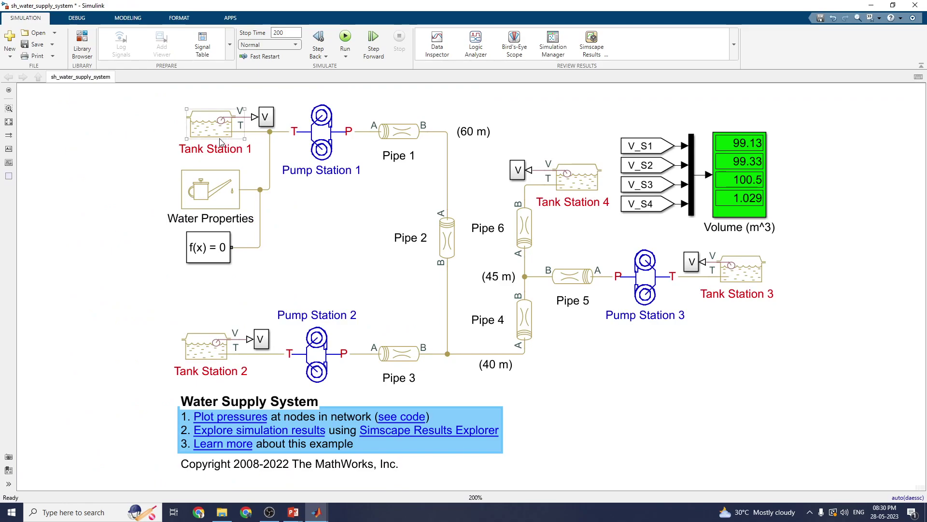
click(678, 282)
click(215, 137)
double_click(215, 134)
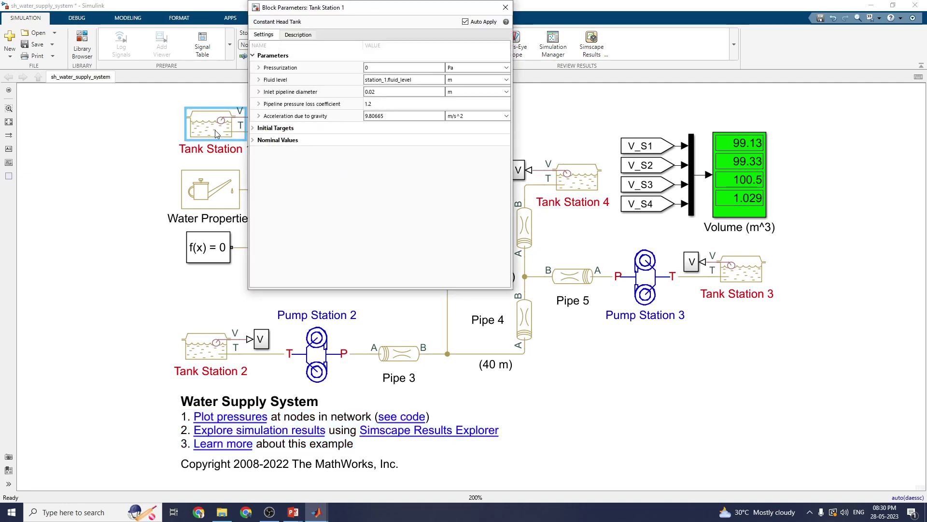
drag(318, 13, 405, 129)
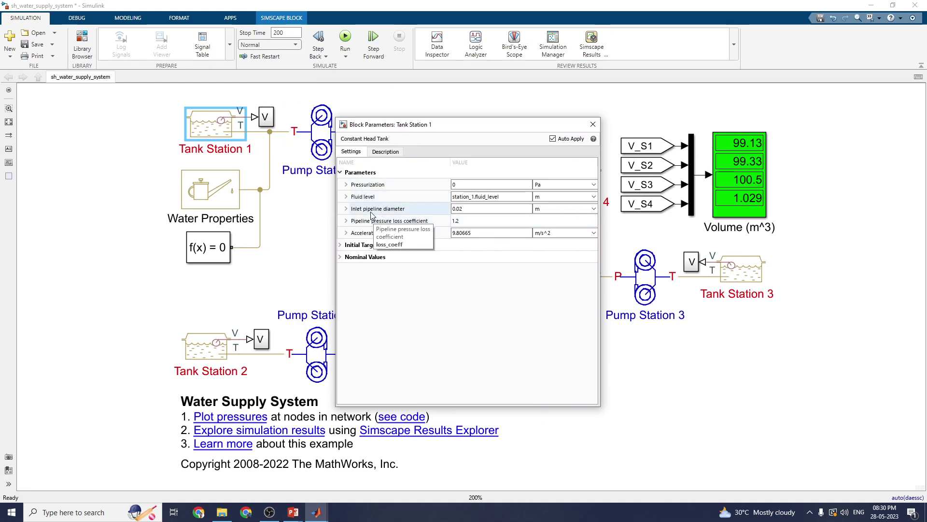
Review Tank Station 1's Initial Targets and Nominal Values, then bring up the Water Properties block parameters.
click(341, 245)
click(341, 269)
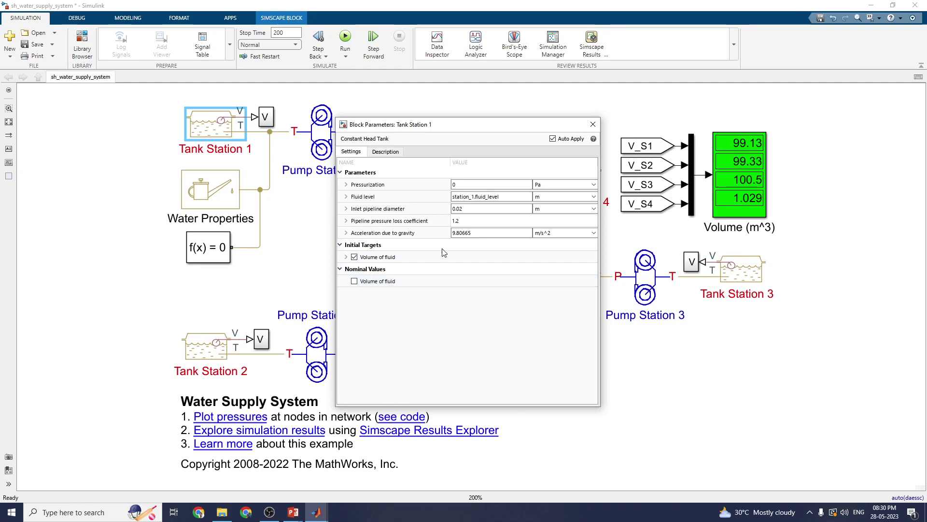
click(593, 124)
double_click(218, 198)
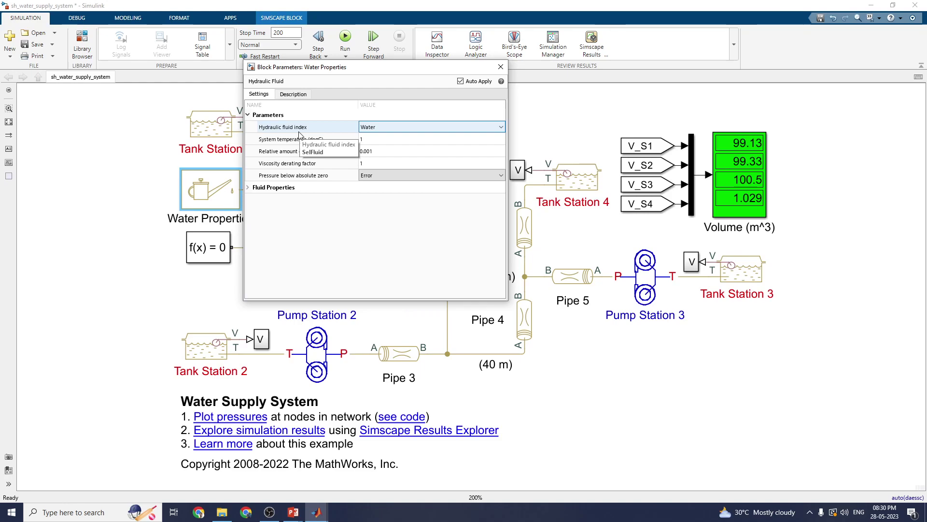
Check the hydraulic fluid choices and keep Water selected.
click(429, 128)
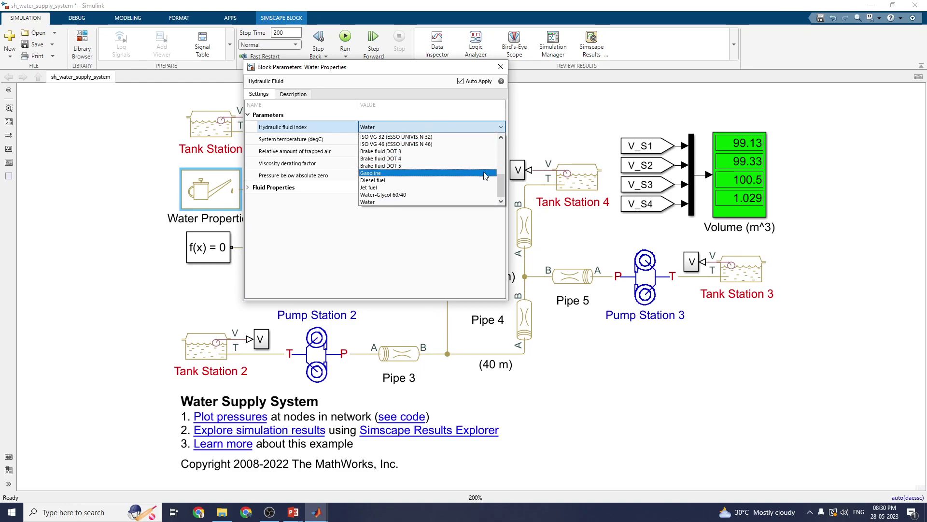
drag(501, 186, 518, 135)
click(559, 125)
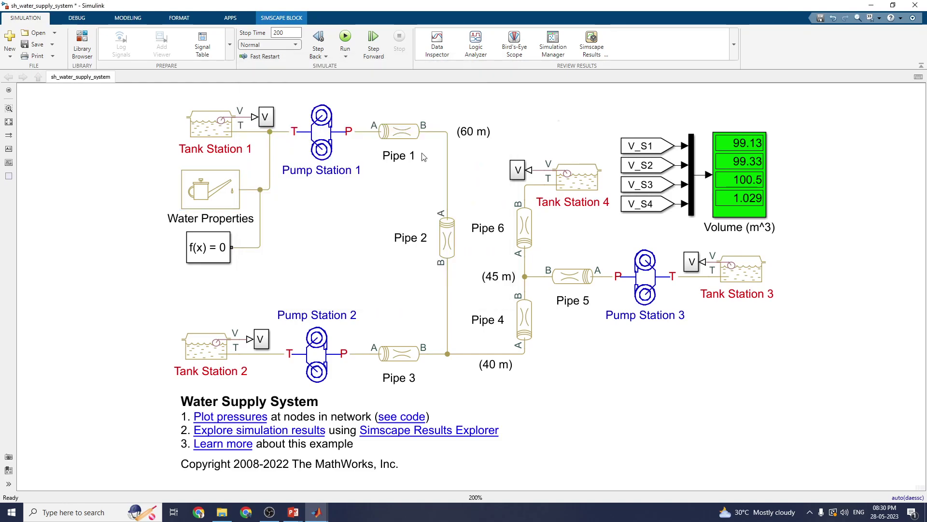
Reopen Water Properties, review density, viscosity and bulk modulus under Fluid Properties, and close it.
double_click(222, 192)
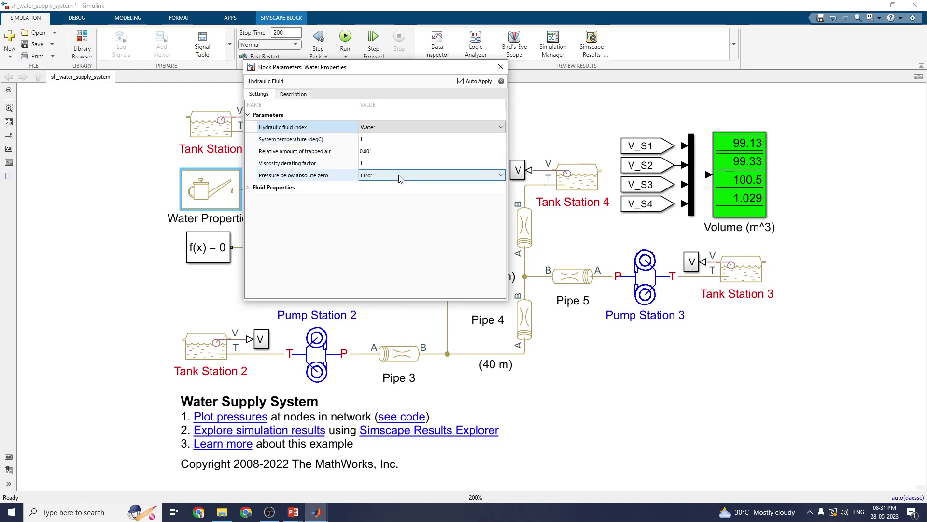
click(248, 188)
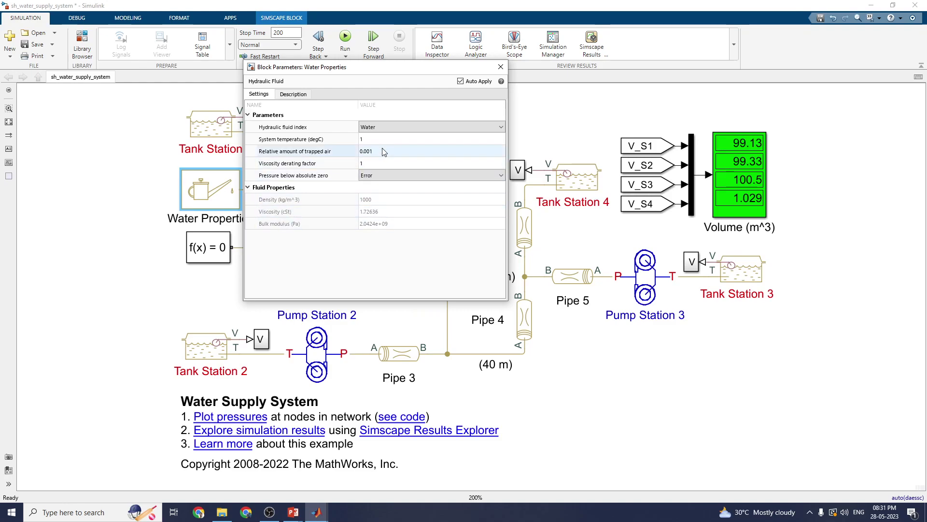
click(500, 66)
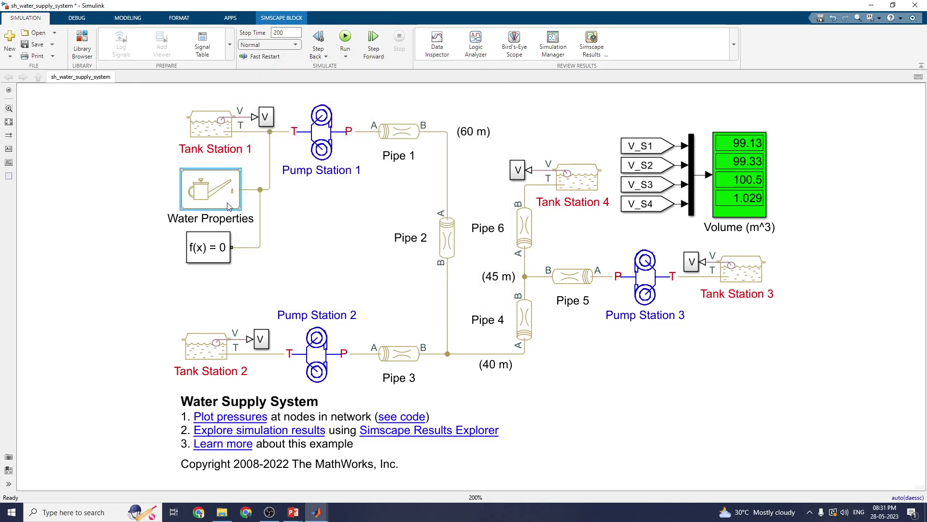
click(323, 135)
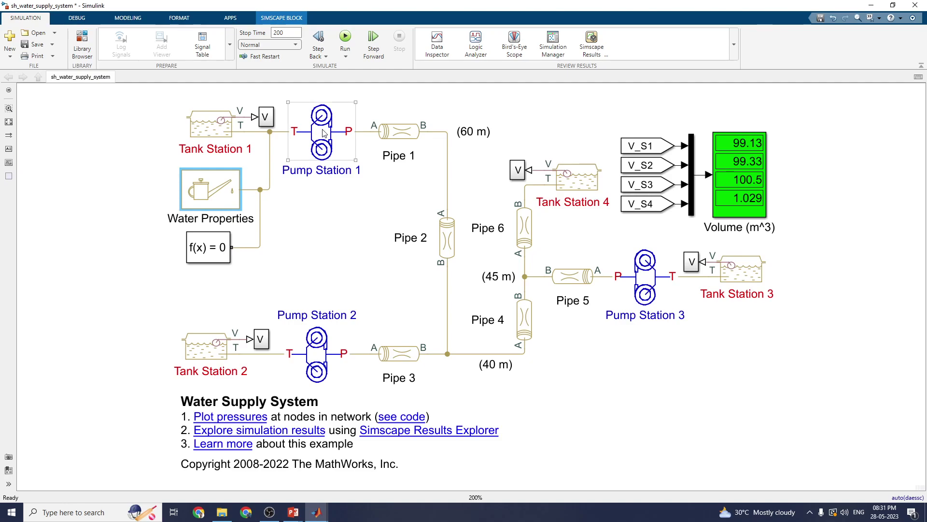
Inspect Pump Station 1's subsystem and its Speed Pump 1 constant, then return to the top level.
click(325, 131)
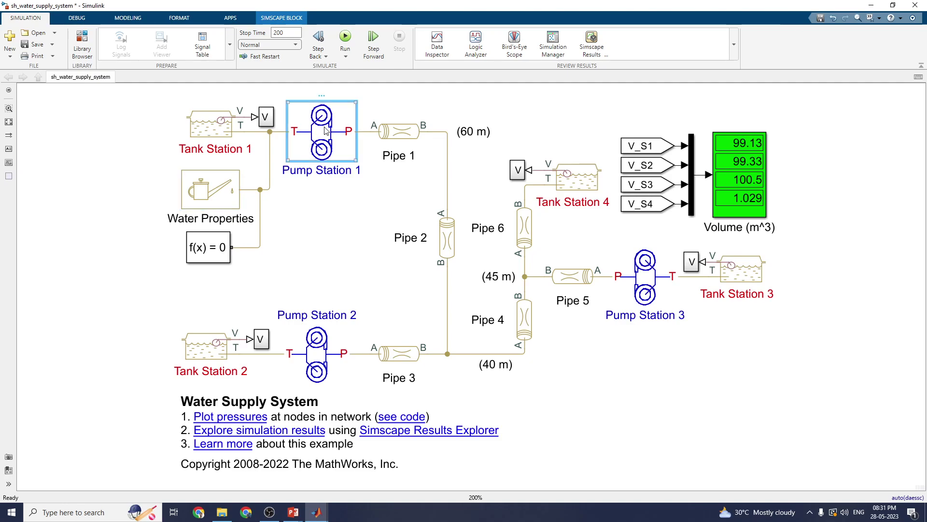
double_click(325, 131)
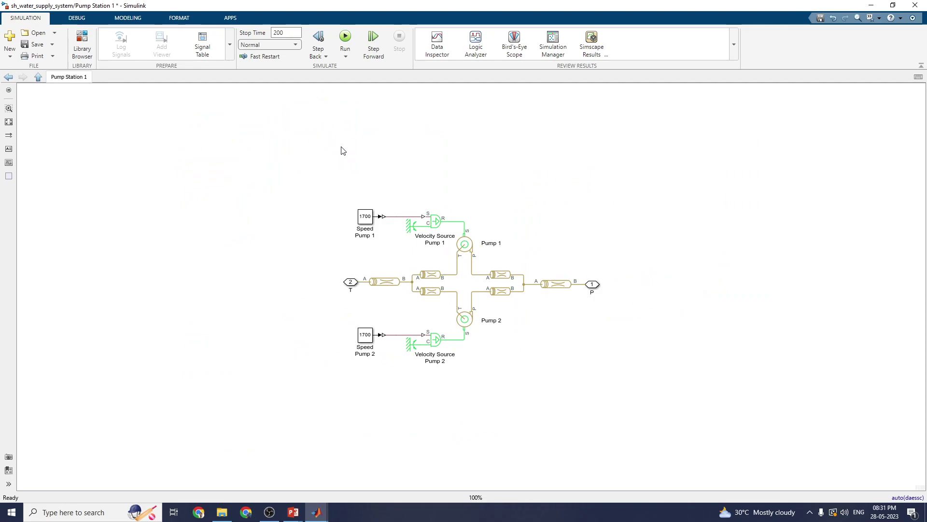
key(space)
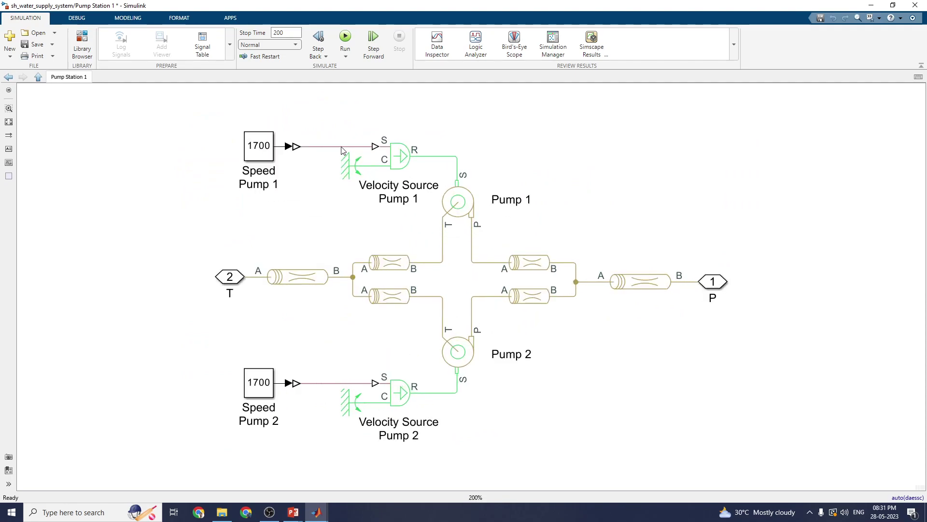
click(409, 154)
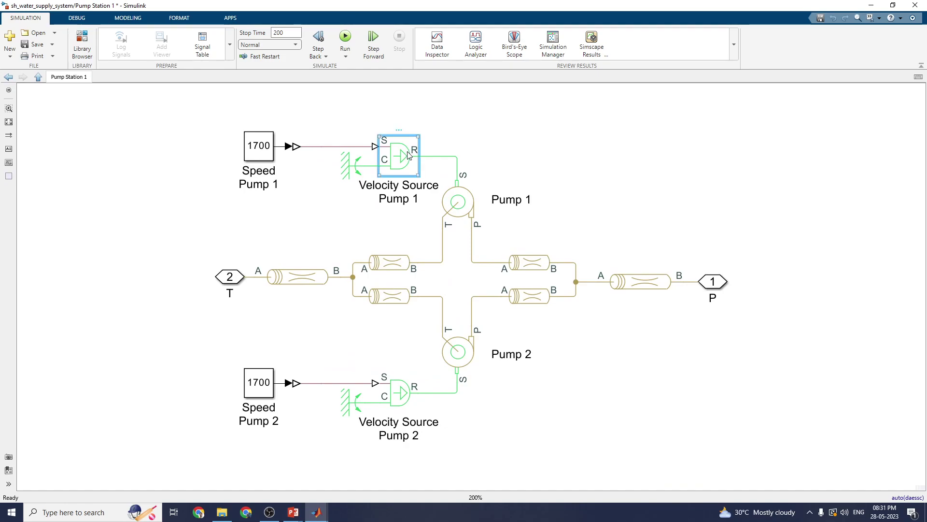
double_click(259, 146)
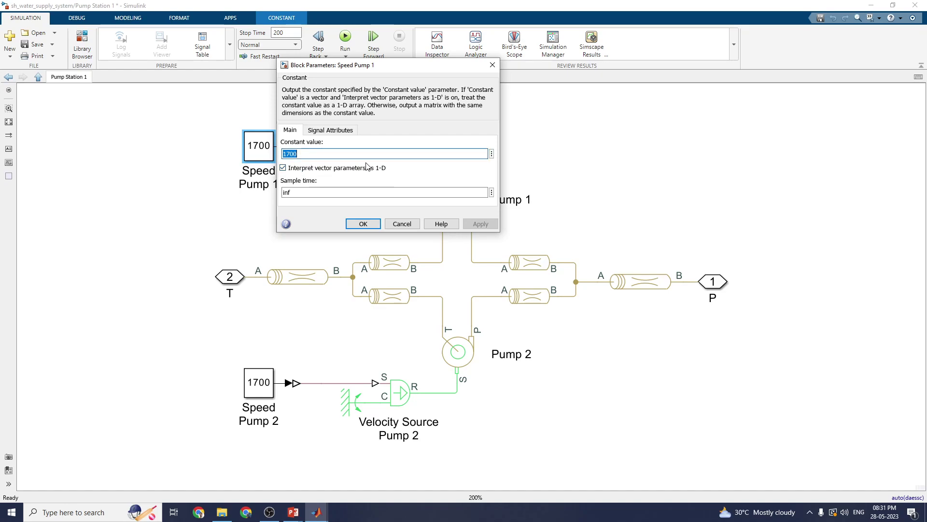
click(401, 224)
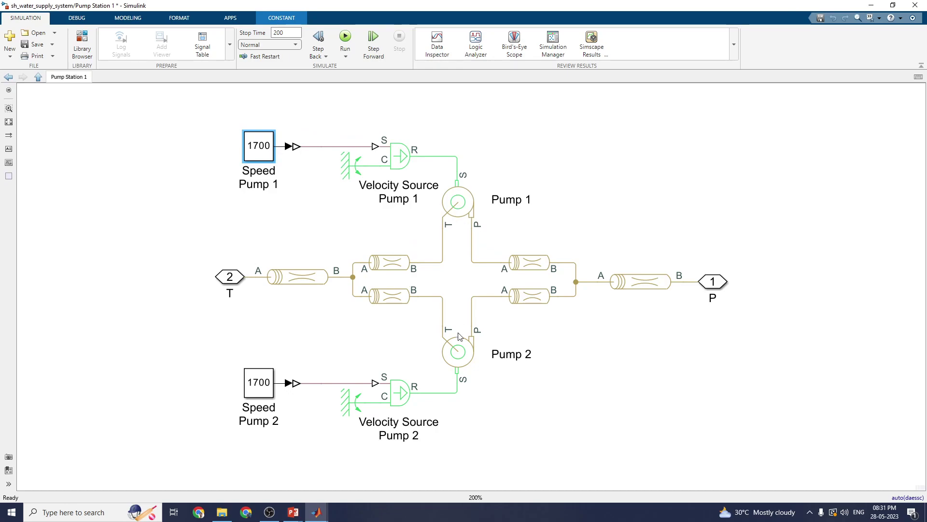
click(8, 76)
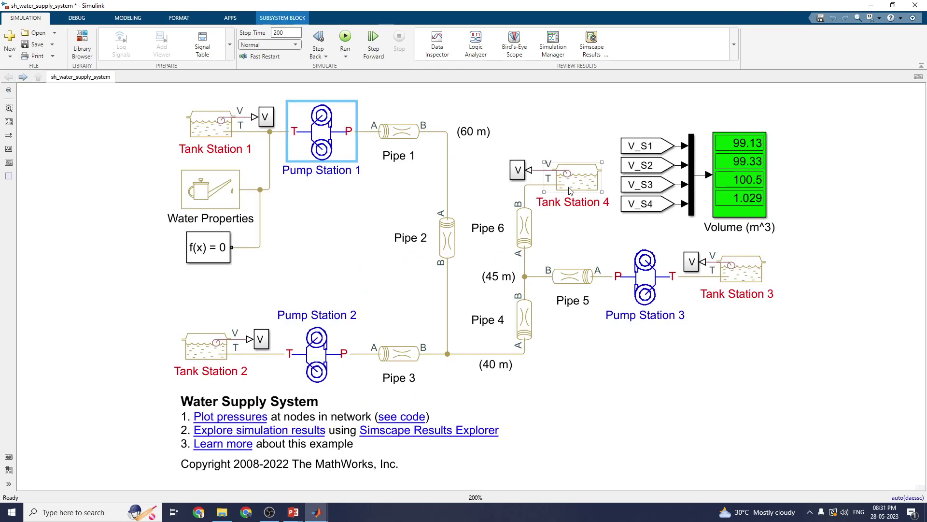
Look inside Pump Stations 2 and 3, whose pump speed constants are 1700.
click(318, 371)
double_click(318, 358)
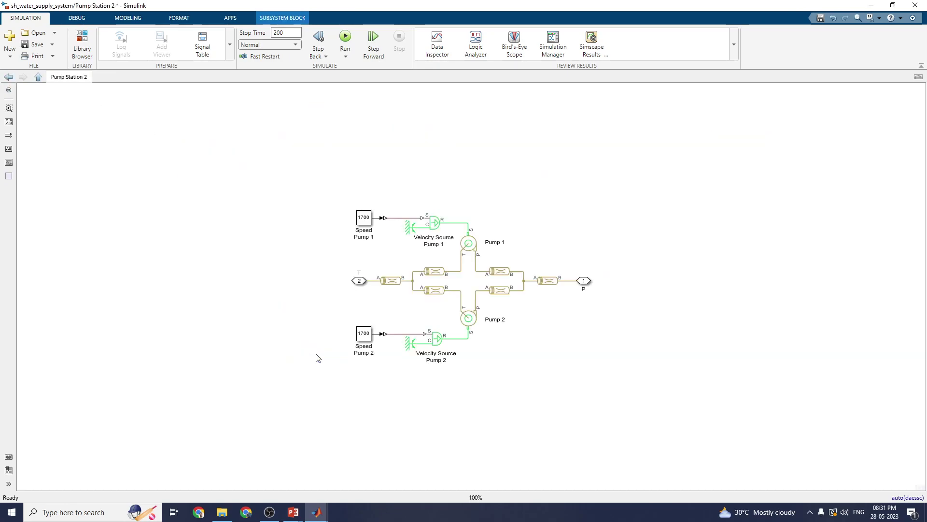
click(8, 77)
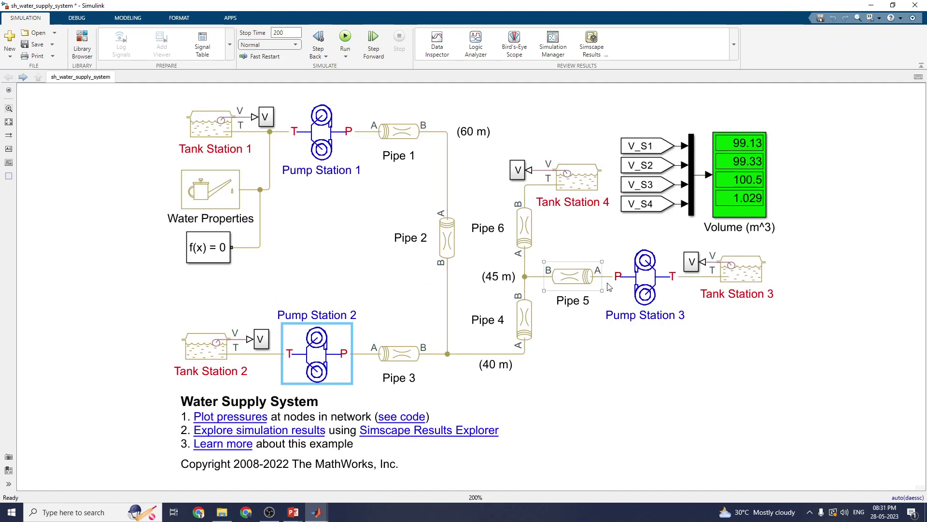
click(644, 287)
double_click(643, 287)
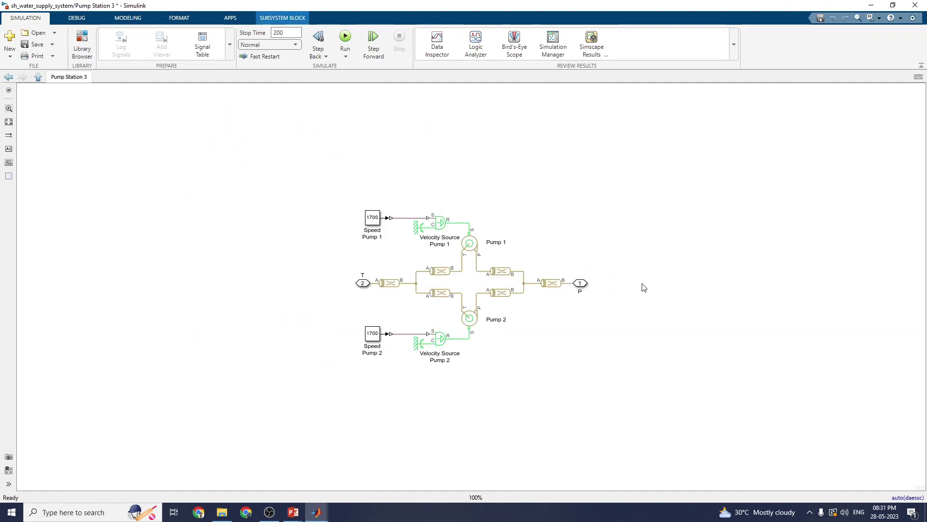
click(9, 77)
double_click(388, 144)
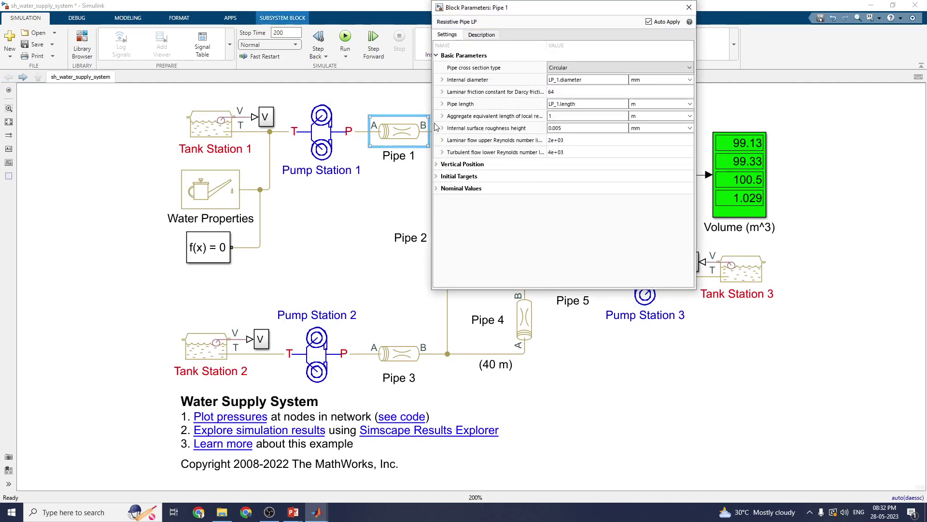
drag(536, 17, 481, 127)
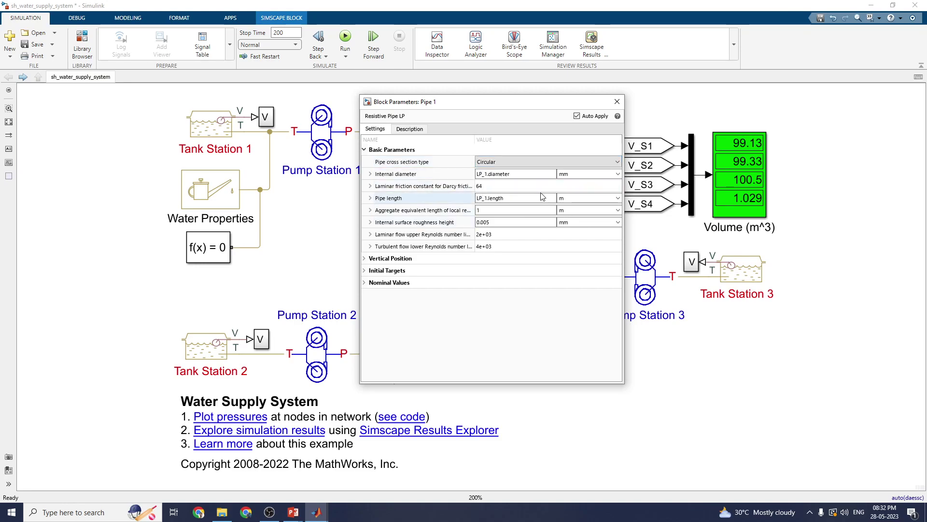
click(563, 164)
click(563, 163)
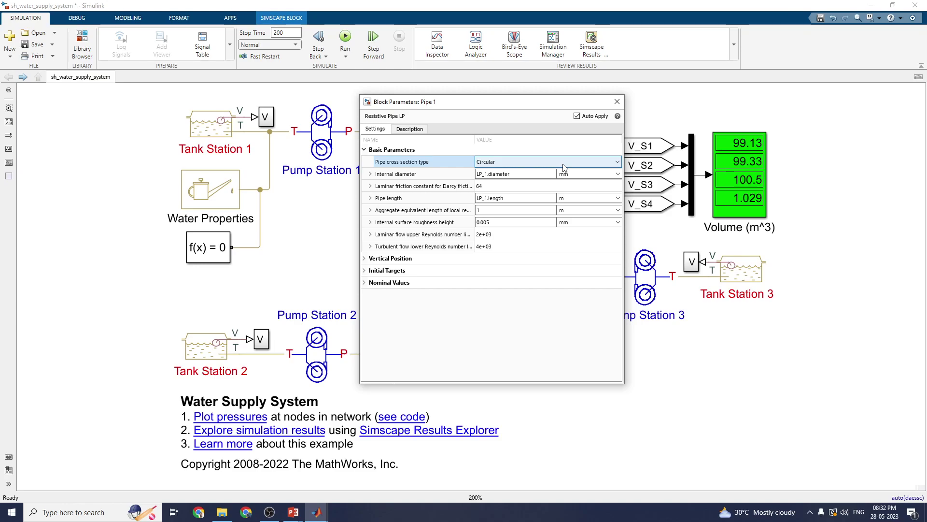
click(366, 260)
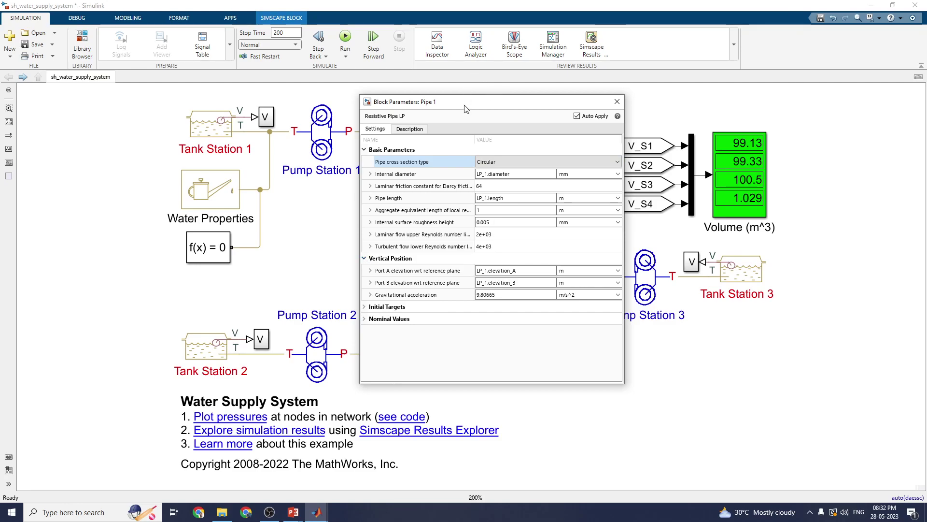
drag(464, 103, 462, 209)
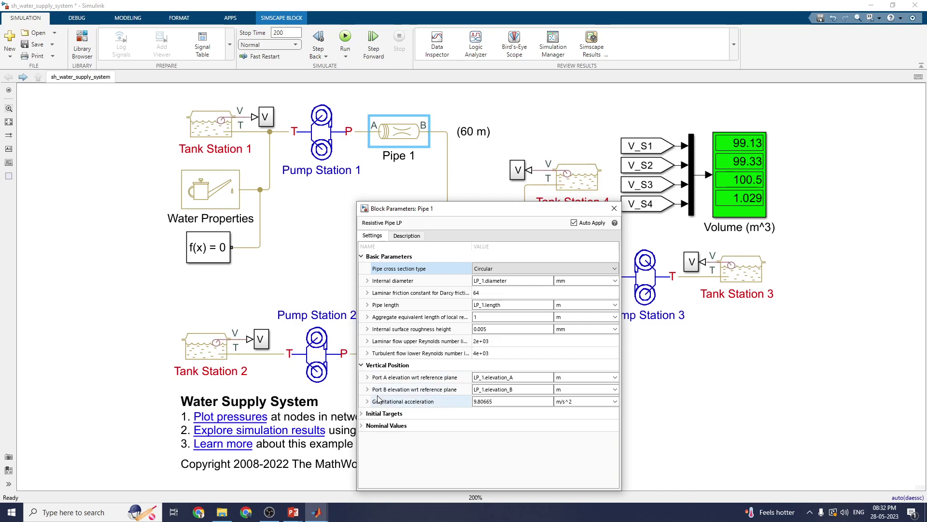
click(369, 413)
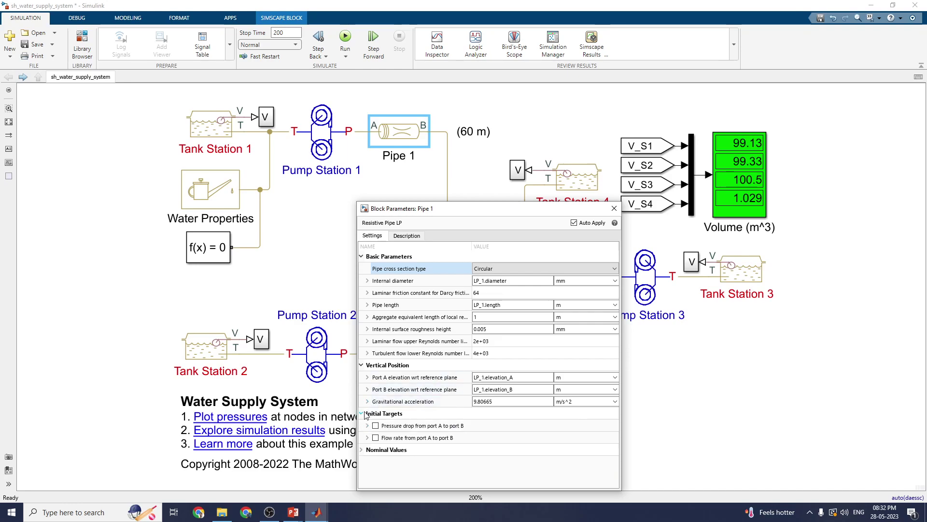
click(366, 449)
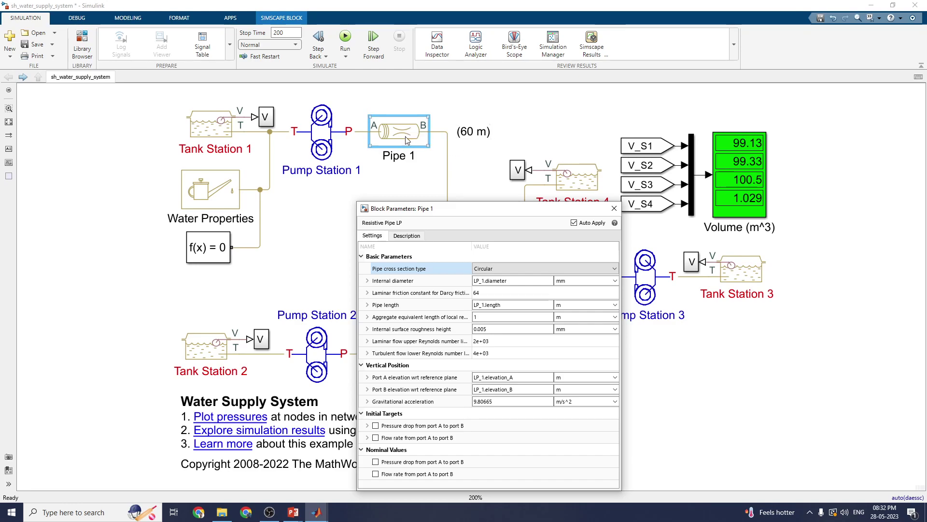
click(614, 209)
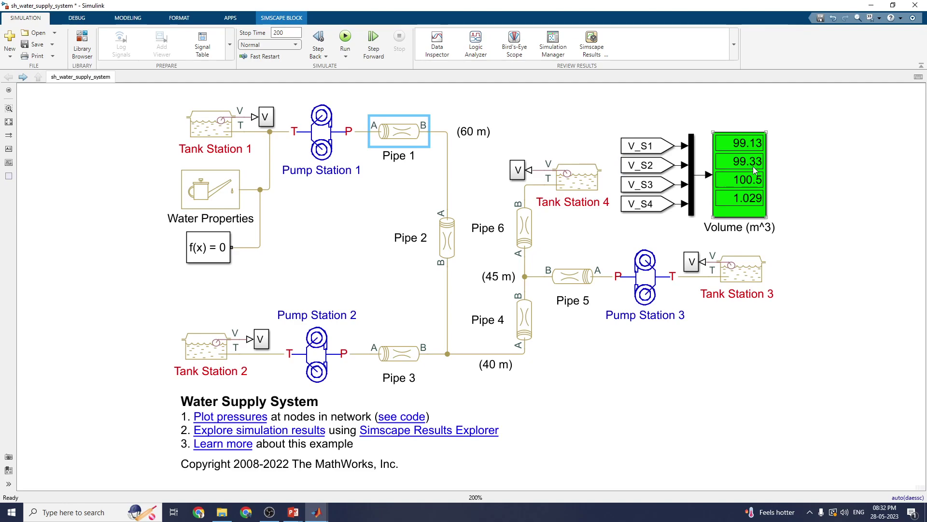
click(264, 431)
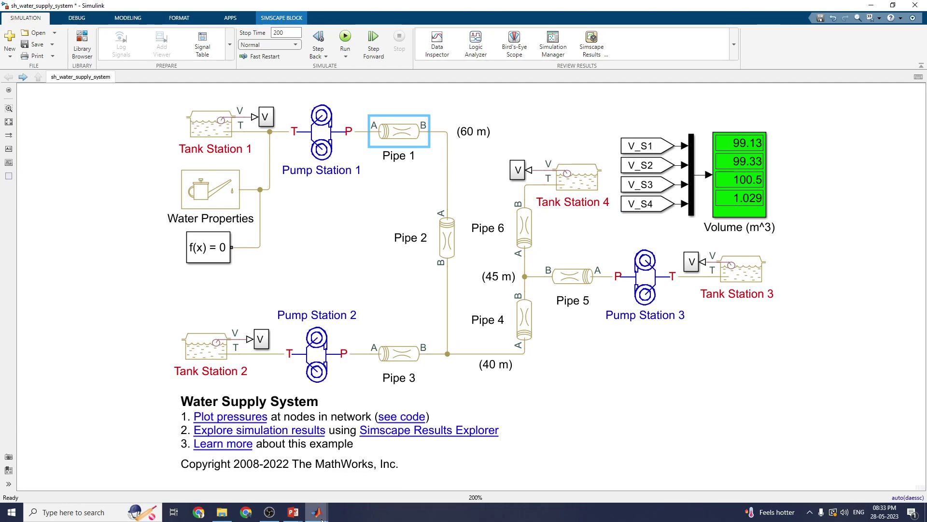
Open the Simscape Results Explorer and plot pressures at the supply system nodes from the model's links.
mouse_move(317, 512)
click(377, 471)
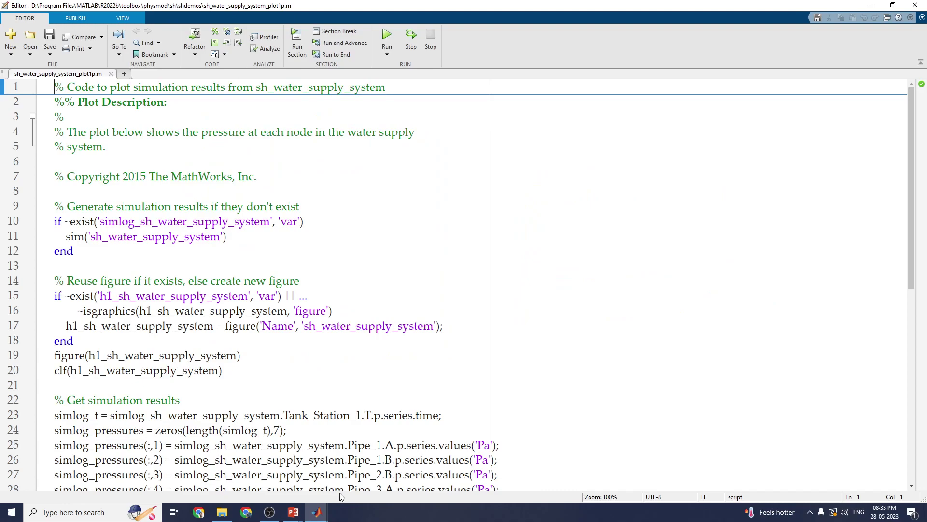
click(273, 482)
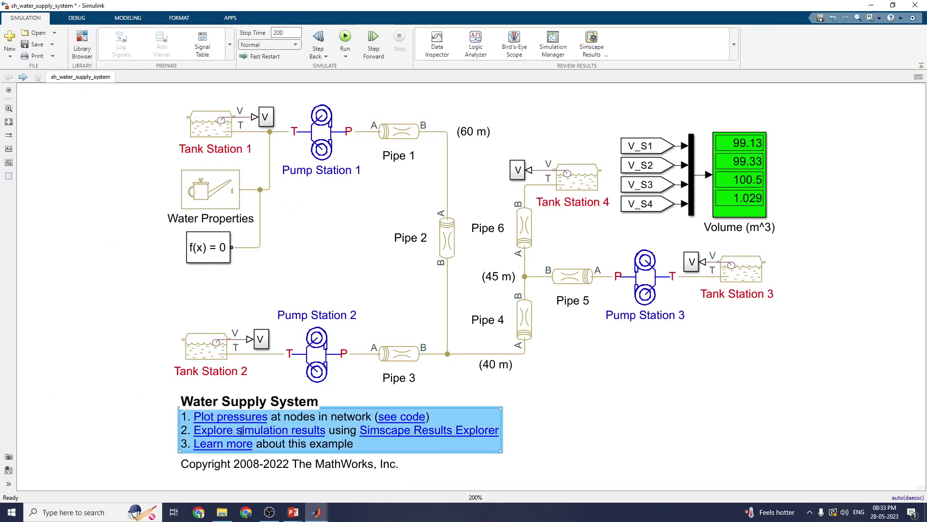
click(241, 430)
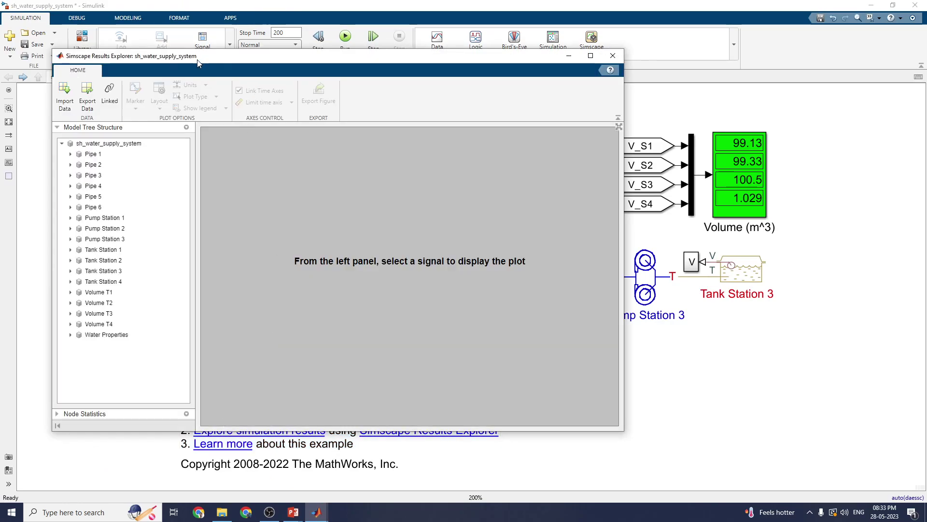
click(695, 399)
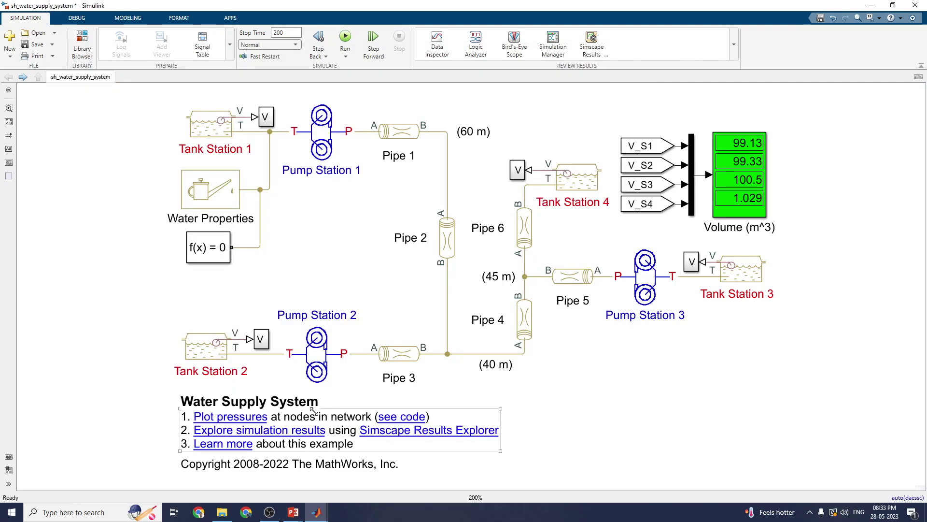
click(242, 418)
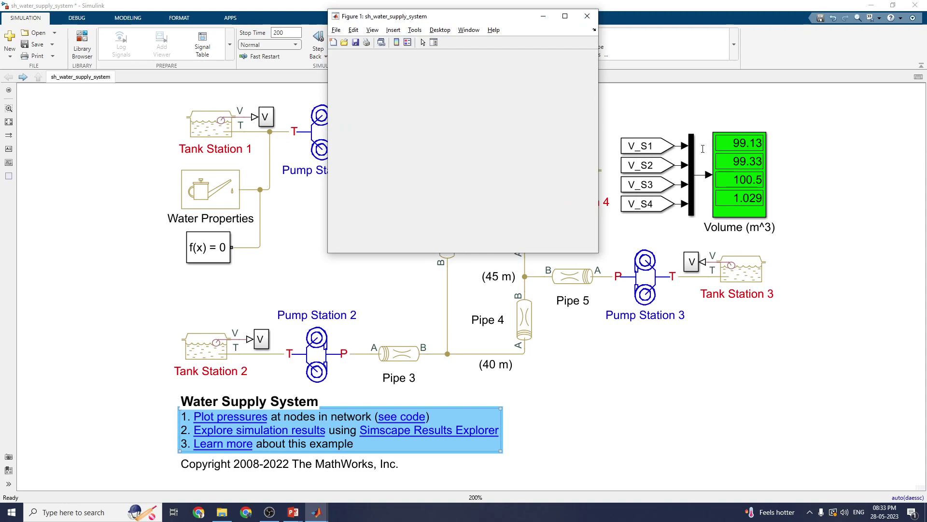
Maximize Figure 1, insert a colorbar, move the legend to the upper right, and return to the model.
click(565, 16)
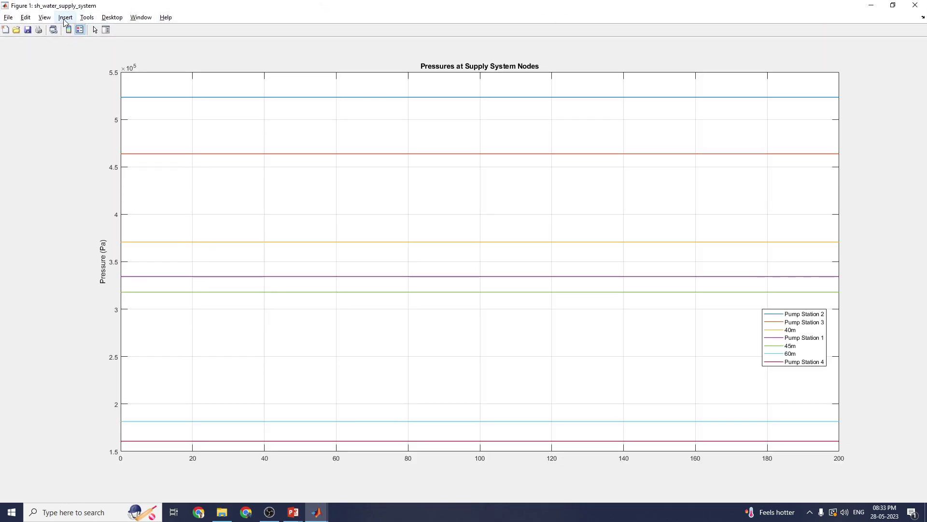
click(65, 17)
click(35, 48)
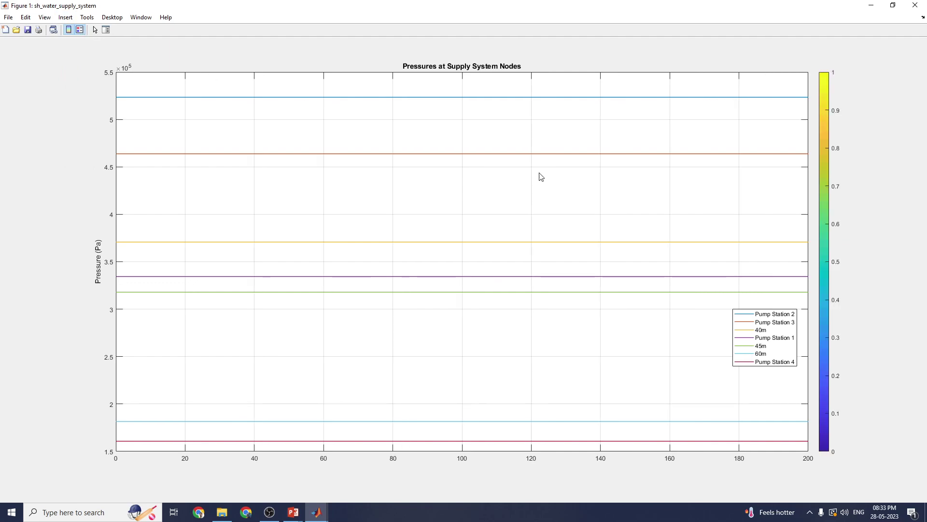
drag(761, 340, 732, 193)
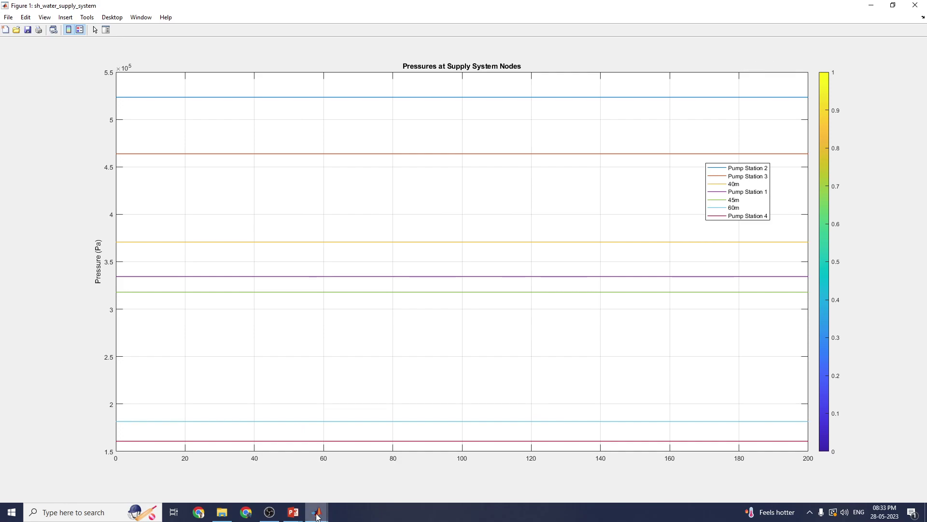
click(203, 479)
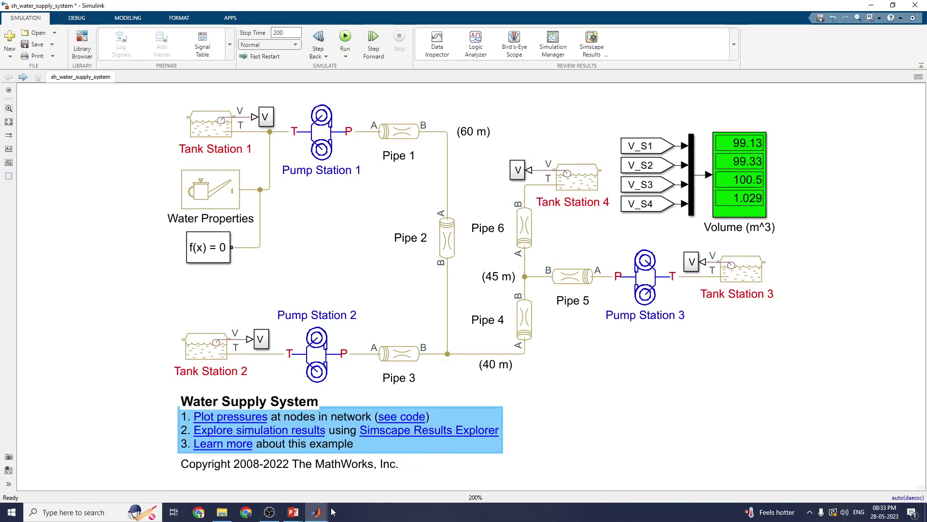
In Results Explorer, plot Pipe 6's flow_rate and pressure_drop and Volume T1's volume.
mouse_move(317, 512)
click(466, 474)
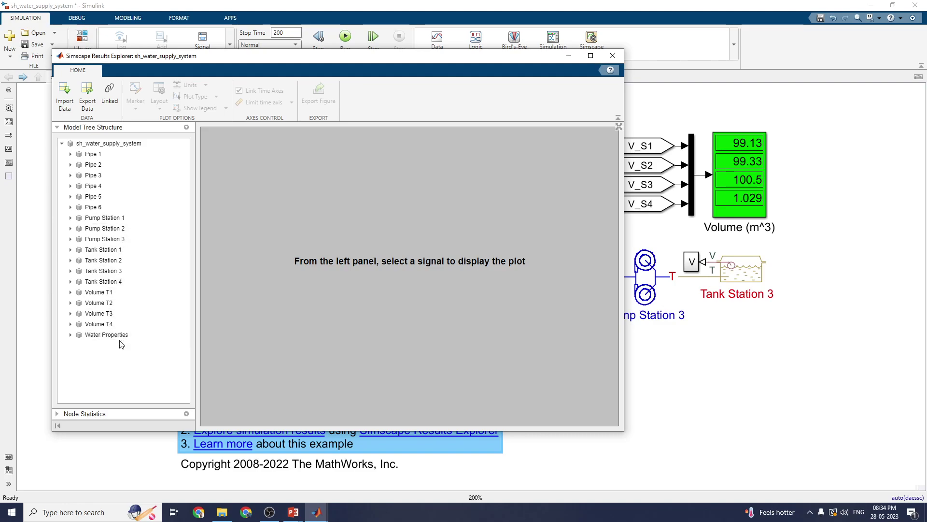
click(70, 207)
click(103, 239)
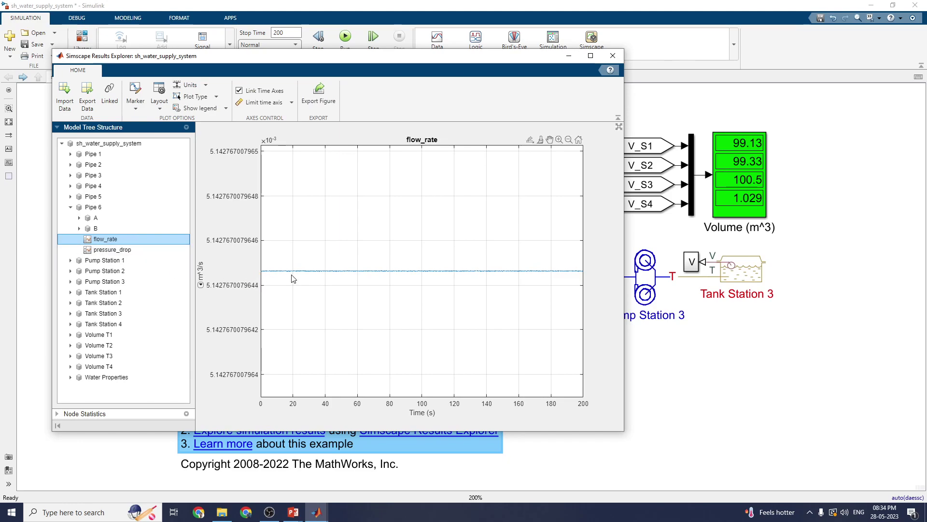
click(129, 254)
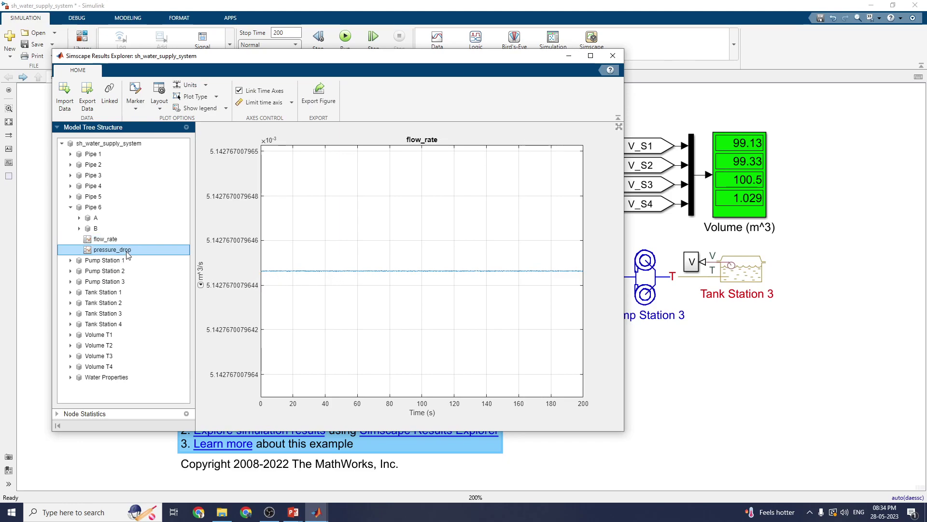
click(129, 334)
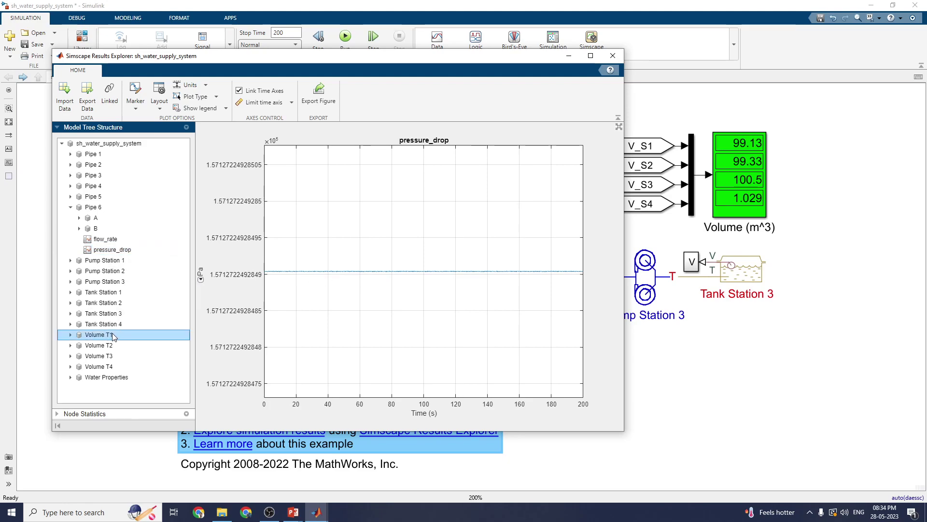
Select the p signal under Water Properties > G, then plot Pipe 2's signals.
click(122, 378)
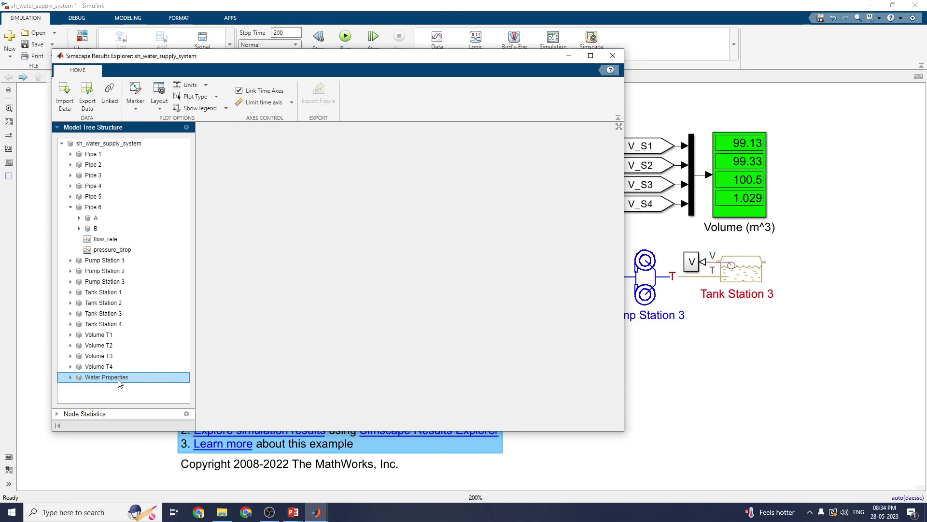
click(95, 387)
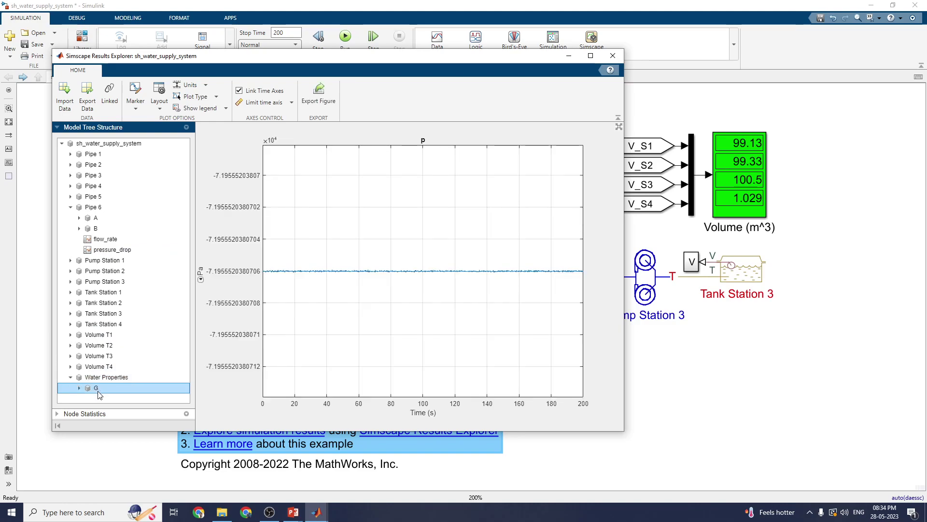
click(78, 388)
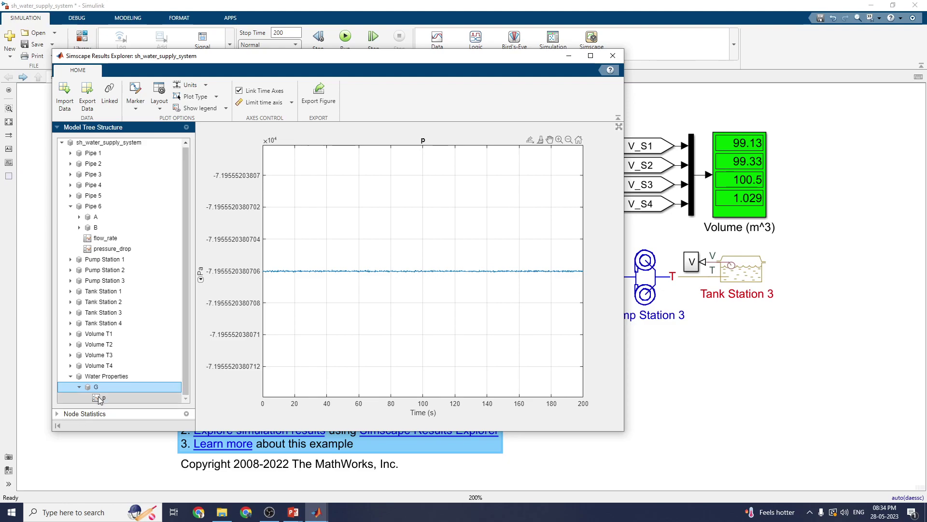
click(105, 399)
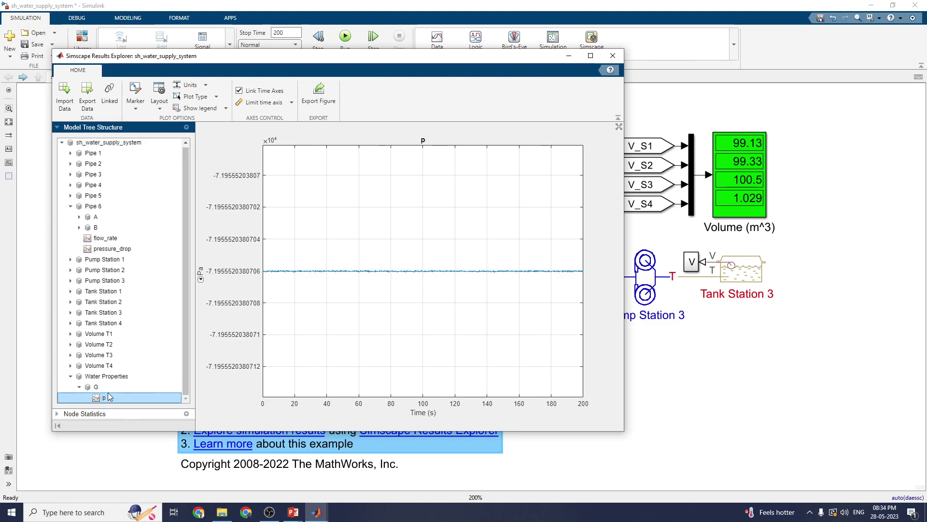
click(152, 166)
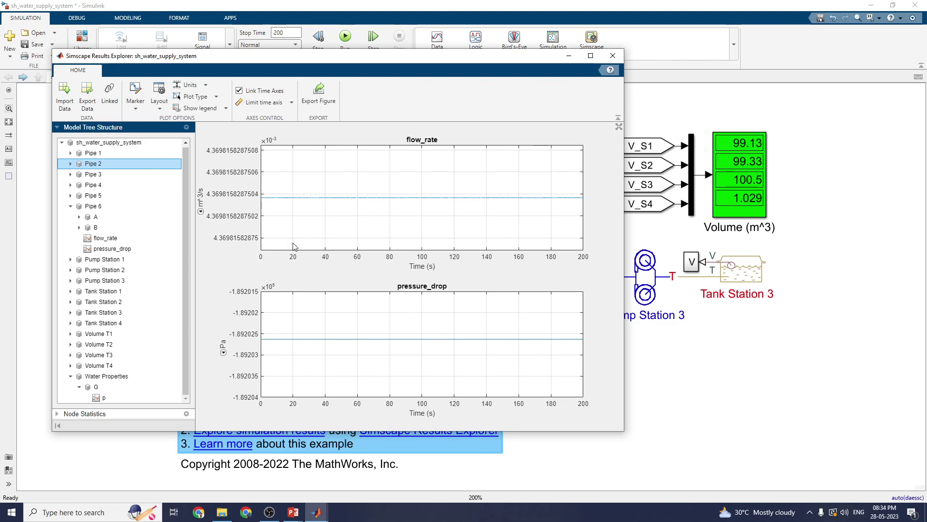
Maximize Results Explorer and try the Stem plot type before switching back to Stairs.
click(590, 55)
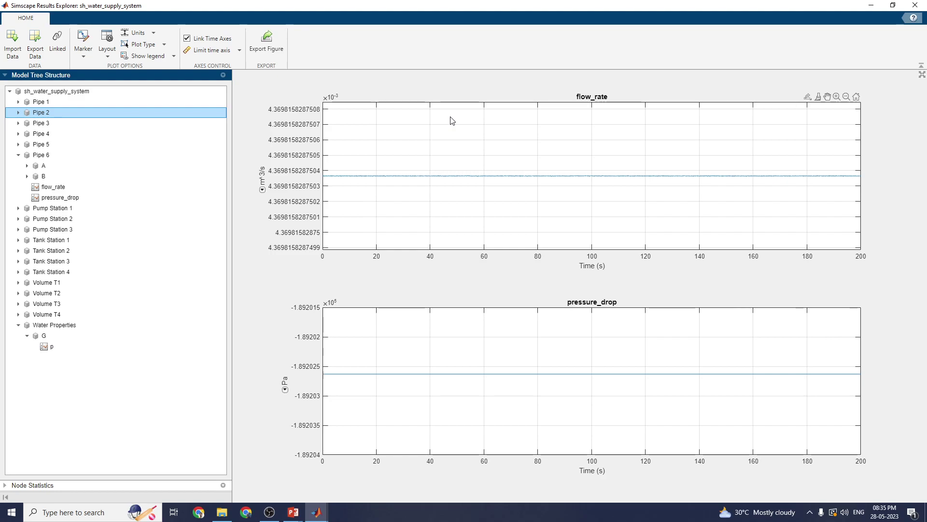
click(165, 45)
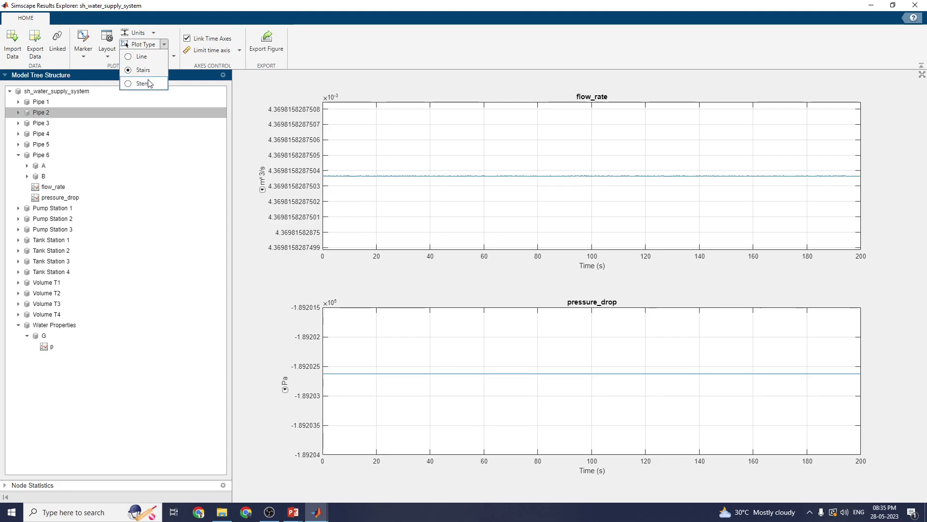
click(162, 110)
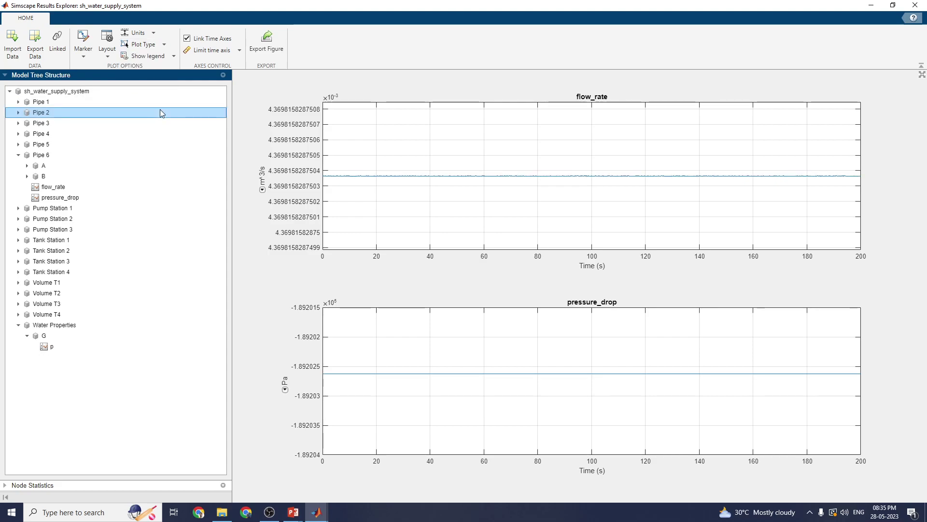
click(164, 44)
click(149, 85)
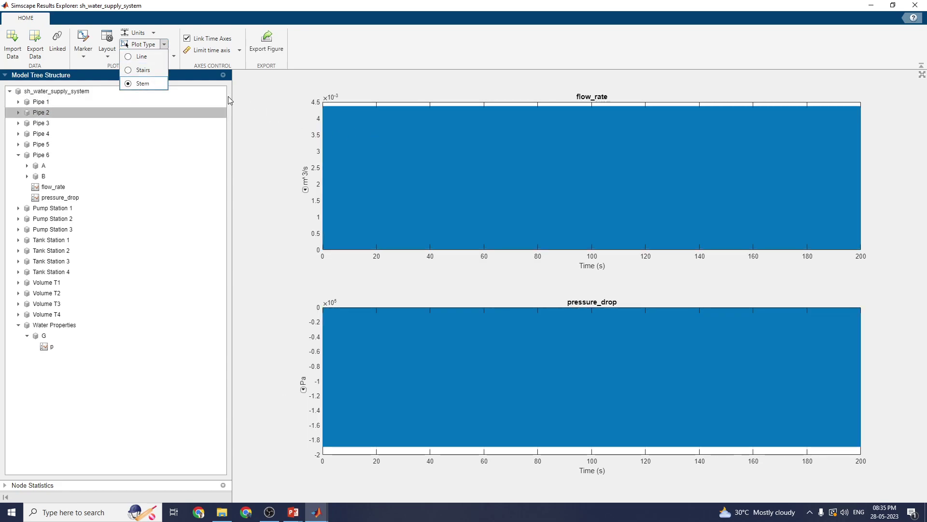
click(142, 70)
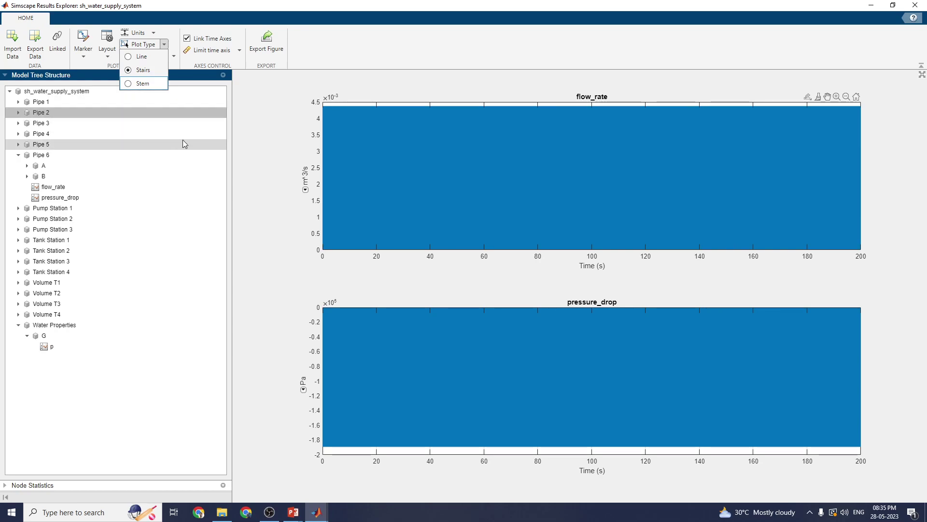
Plot the p signal with Show legend set to Always and export it to a separate figure.
click(185, 144)
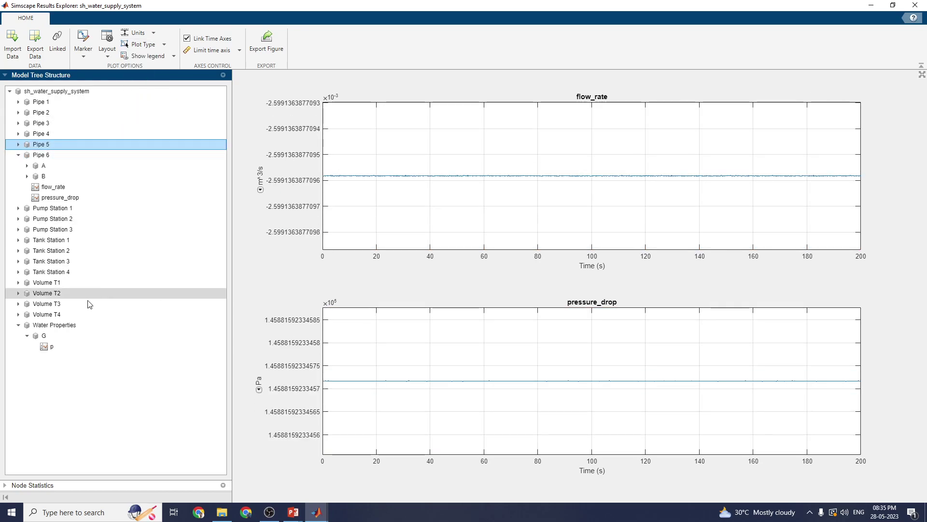
click(53, 348)
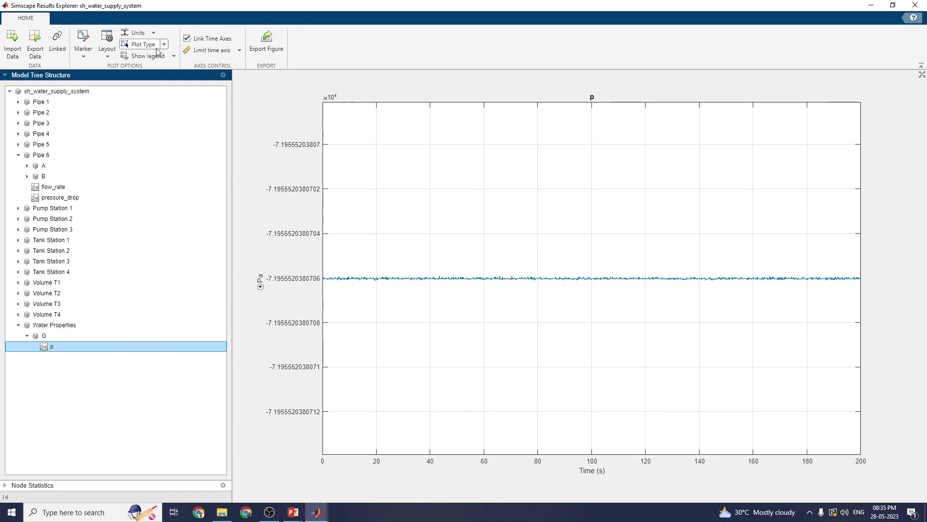
click(173, 56)
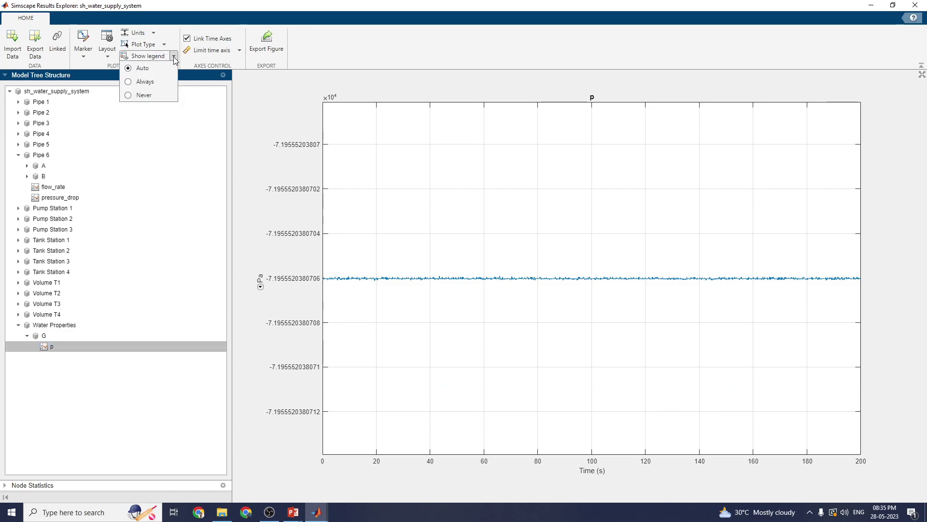
click(148, 83)
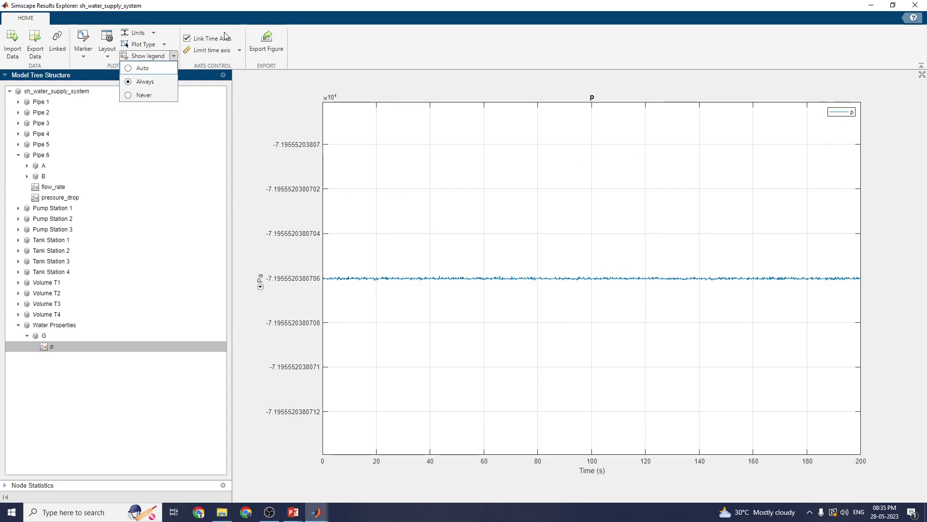
click(266, 41)
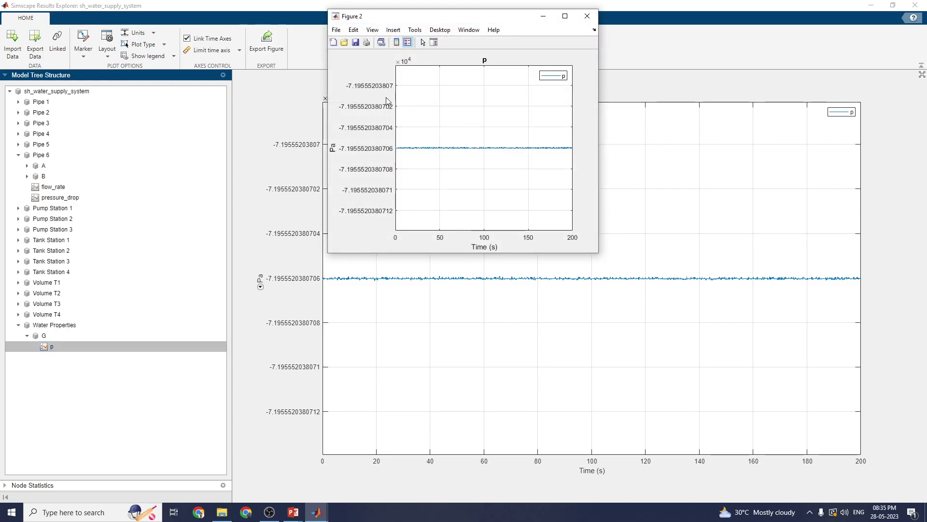
drag(386, 16, 530, 110)
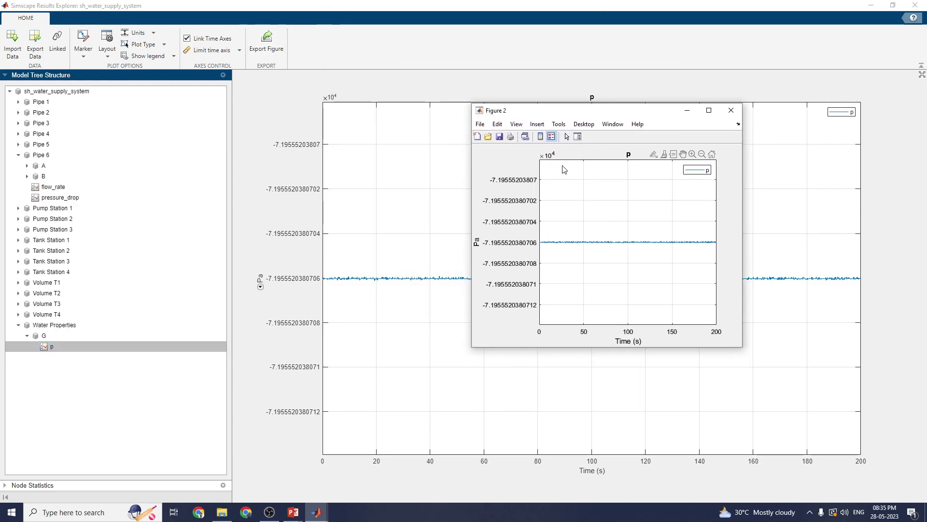
click(480, 124)
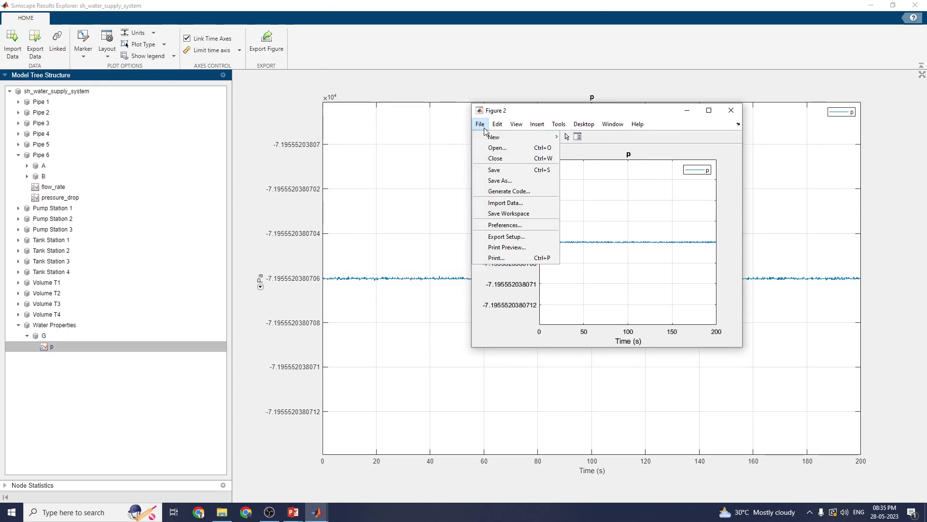
click(510, 189)
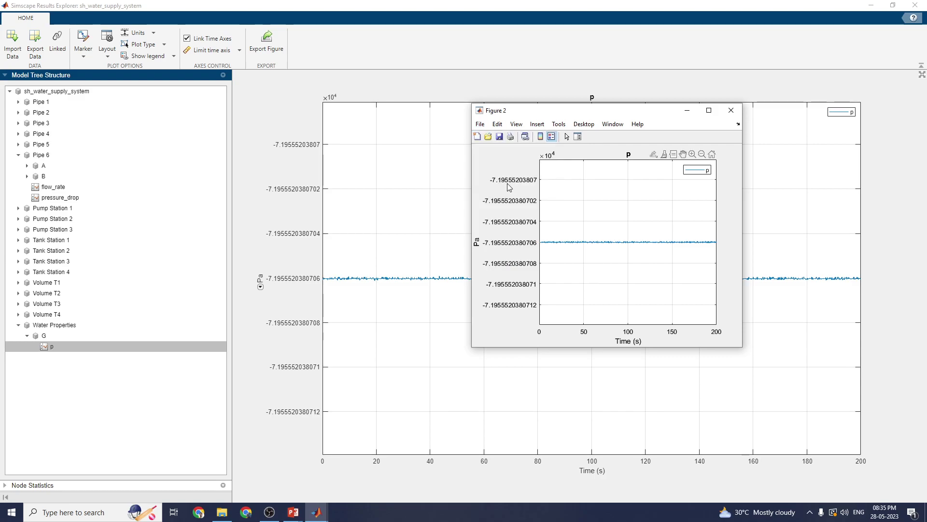
click(563, 342)
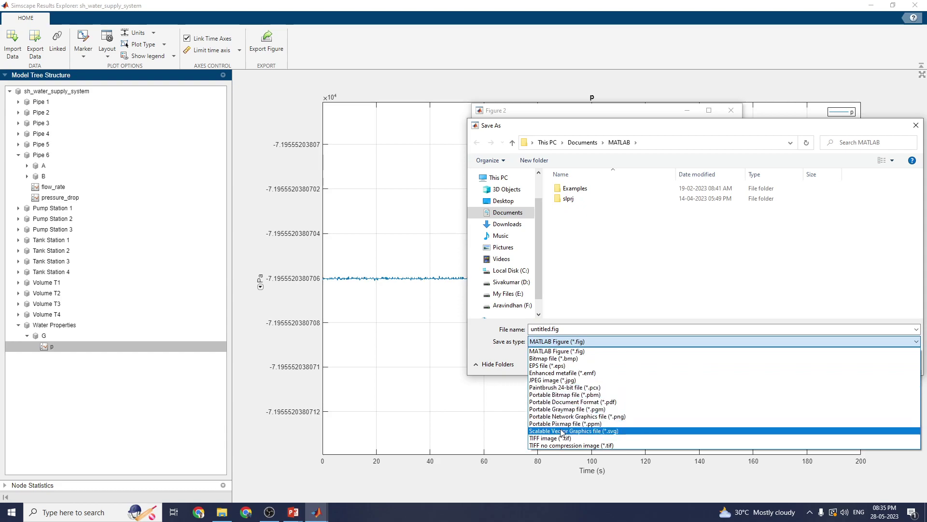
click(598, 281)
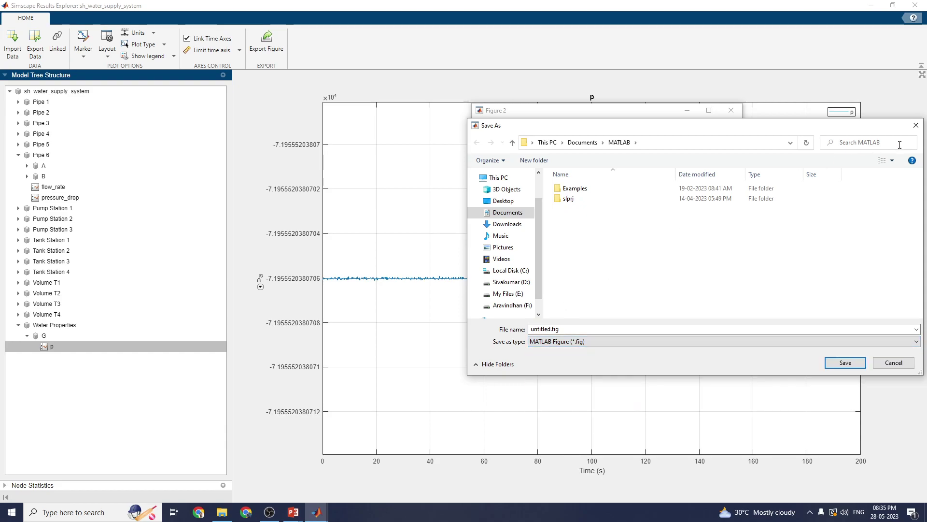
click(916, 125)
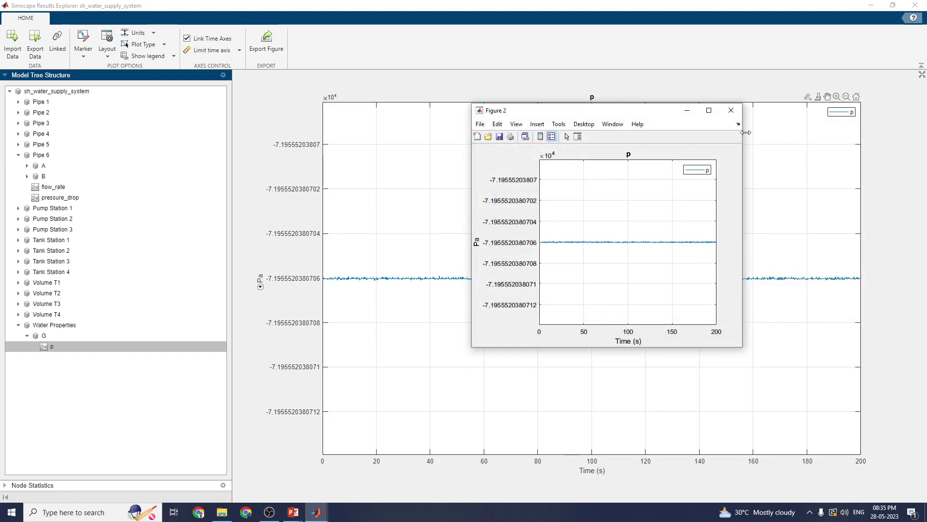
click(480, 124)
Generate the createfigure code from Figure 2 and highlight the auto-generation timestamp on line 6.
click(514, 207)
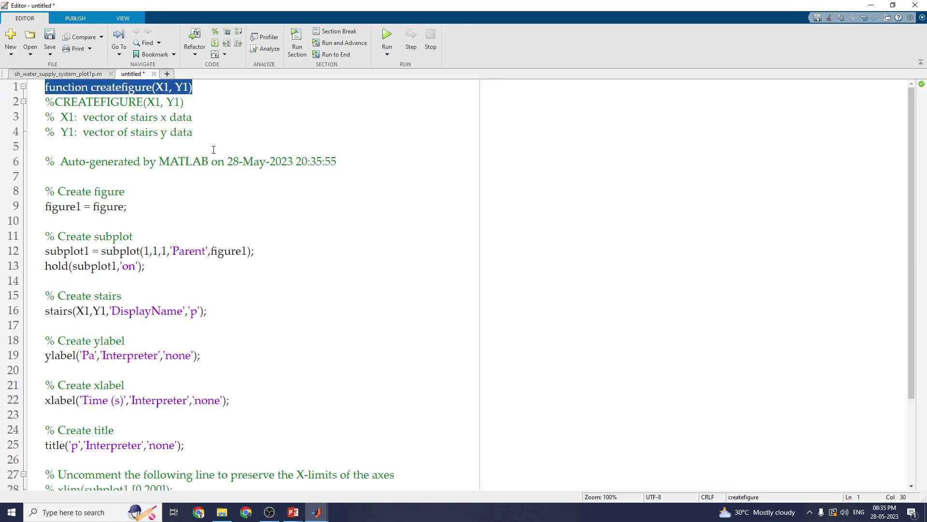
drag(228, 166, 341, 166)
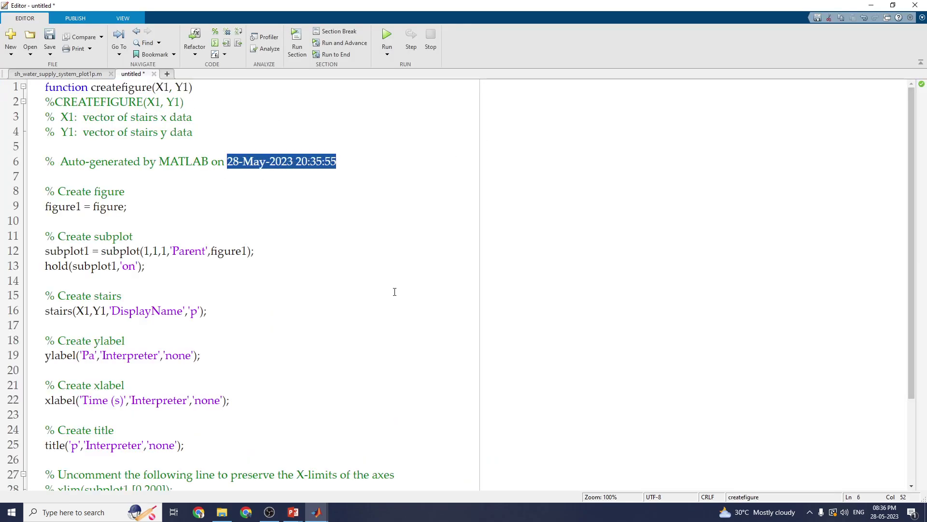
drag(73, 167, 288, 167)
scroll(153, 207, down, 3)
scroll(198, 208, up, 3)
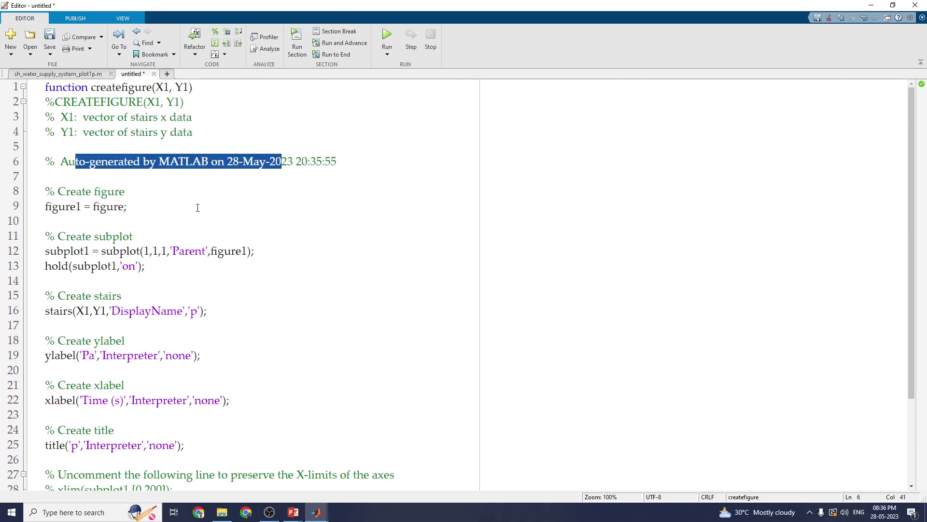